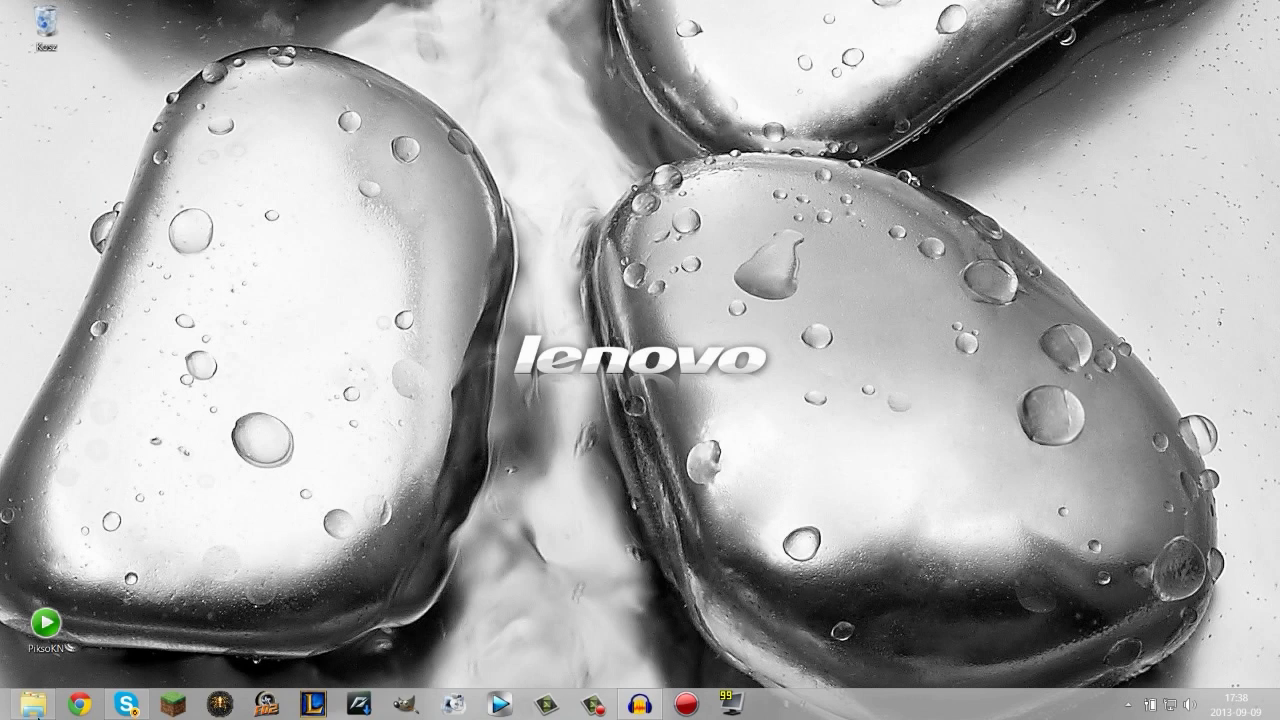
Open the drivers subfolder of the FlashTool folder and locate the Flashtool-drivers installer
click(33, 704)
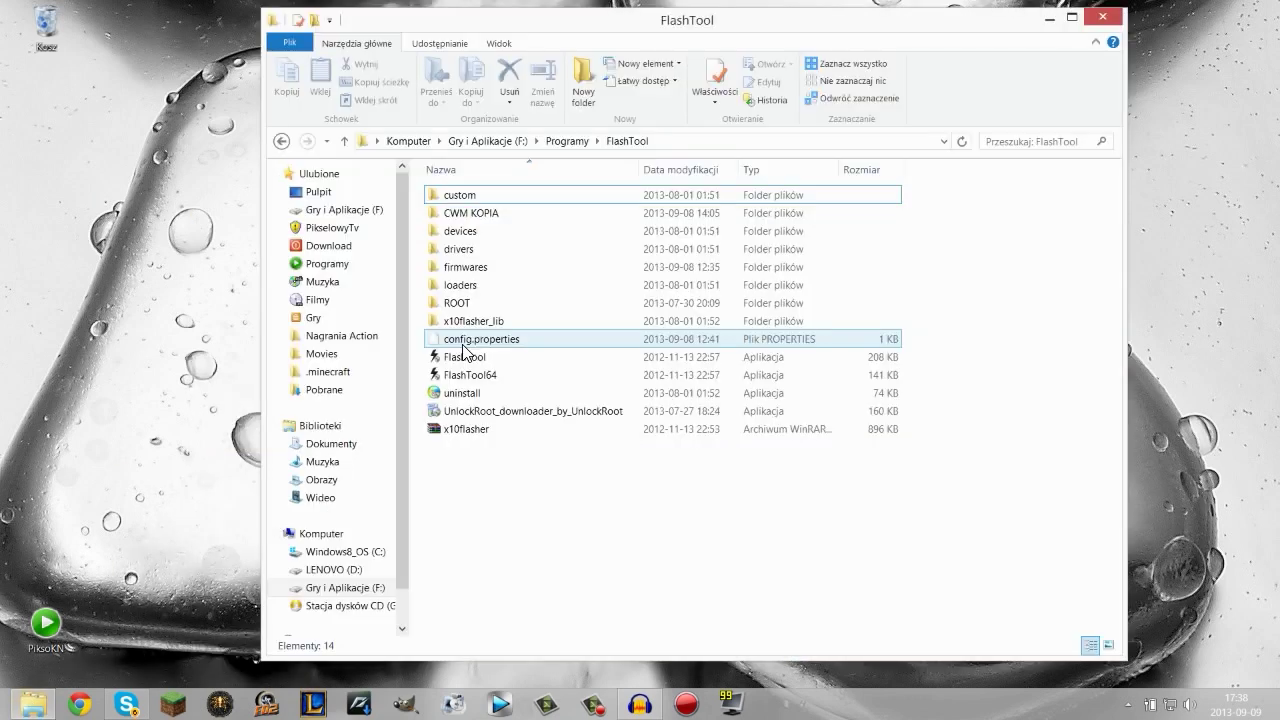
double_click(515, 250)
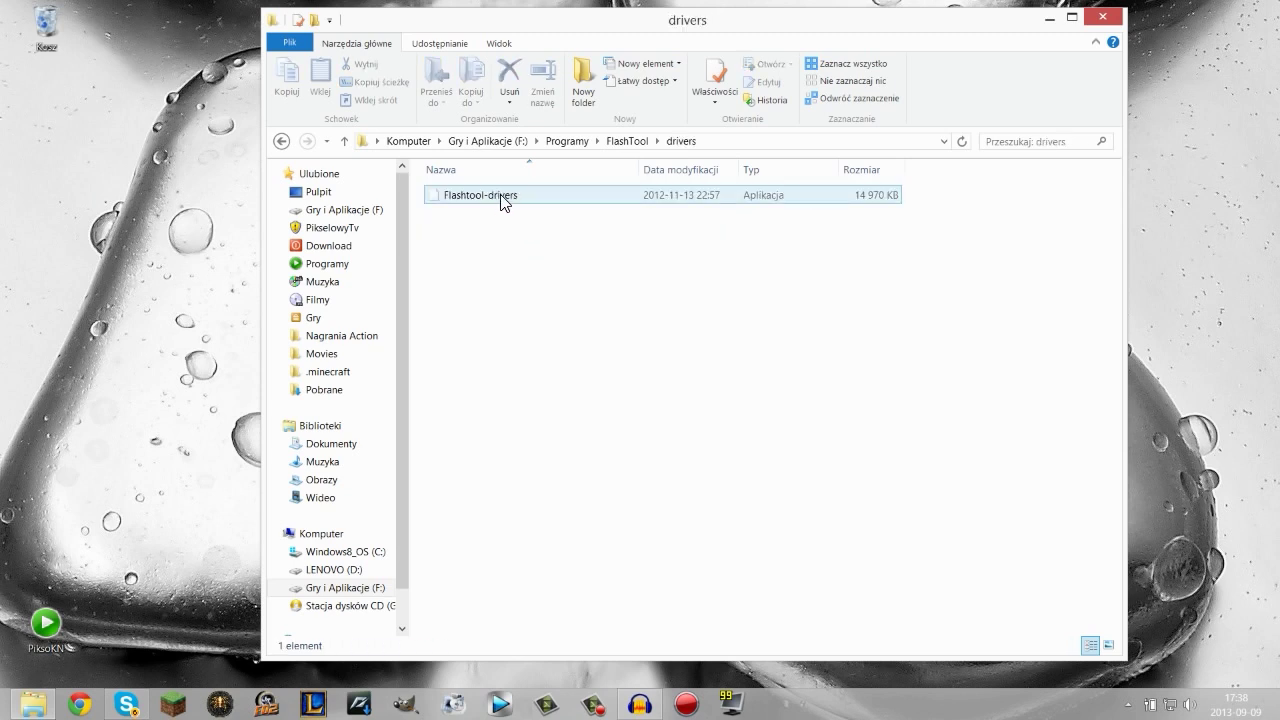
mouse_move(504, 198)
mouse_down()
mouse_move(531, 230)
mouse_move(529, 200)
mouse_move(531, 240)
mouse_move(529, 200)
mouse_up()
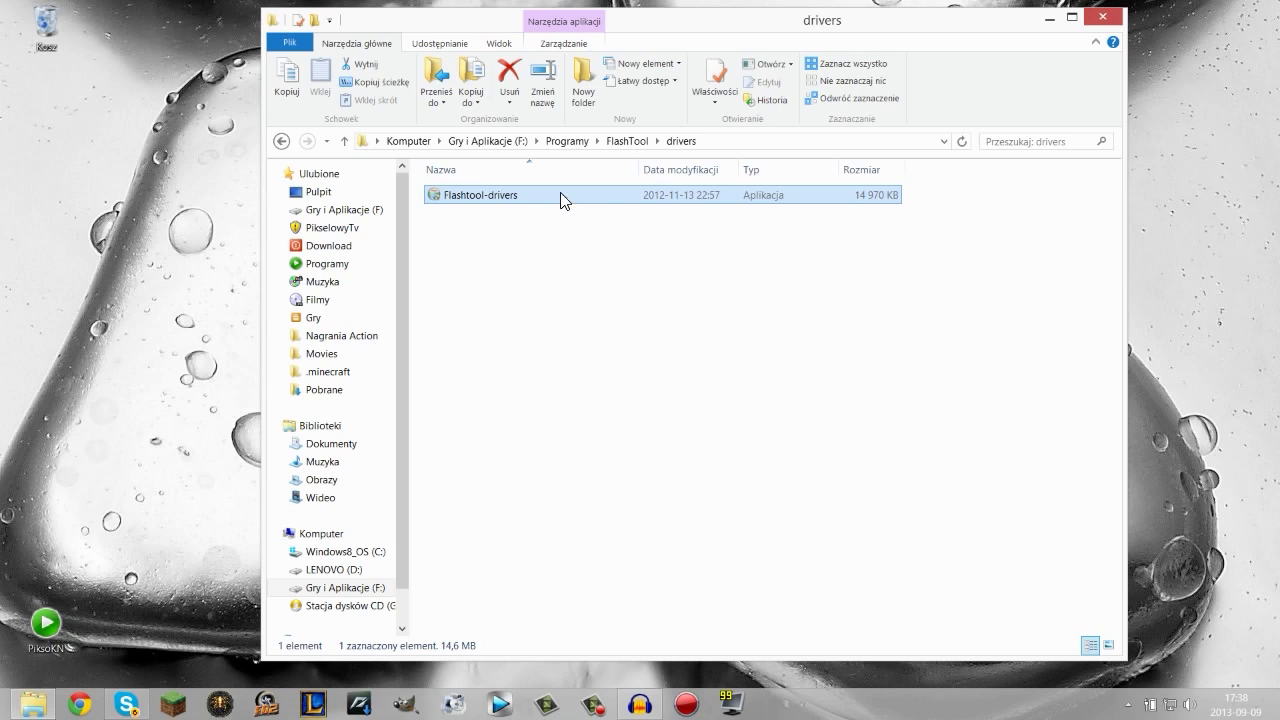
drag(560, 200, 564, 216)
Go back to the FlashTool folder and open the Android 4.1.2 folder inside firmwares
click(282, 141)
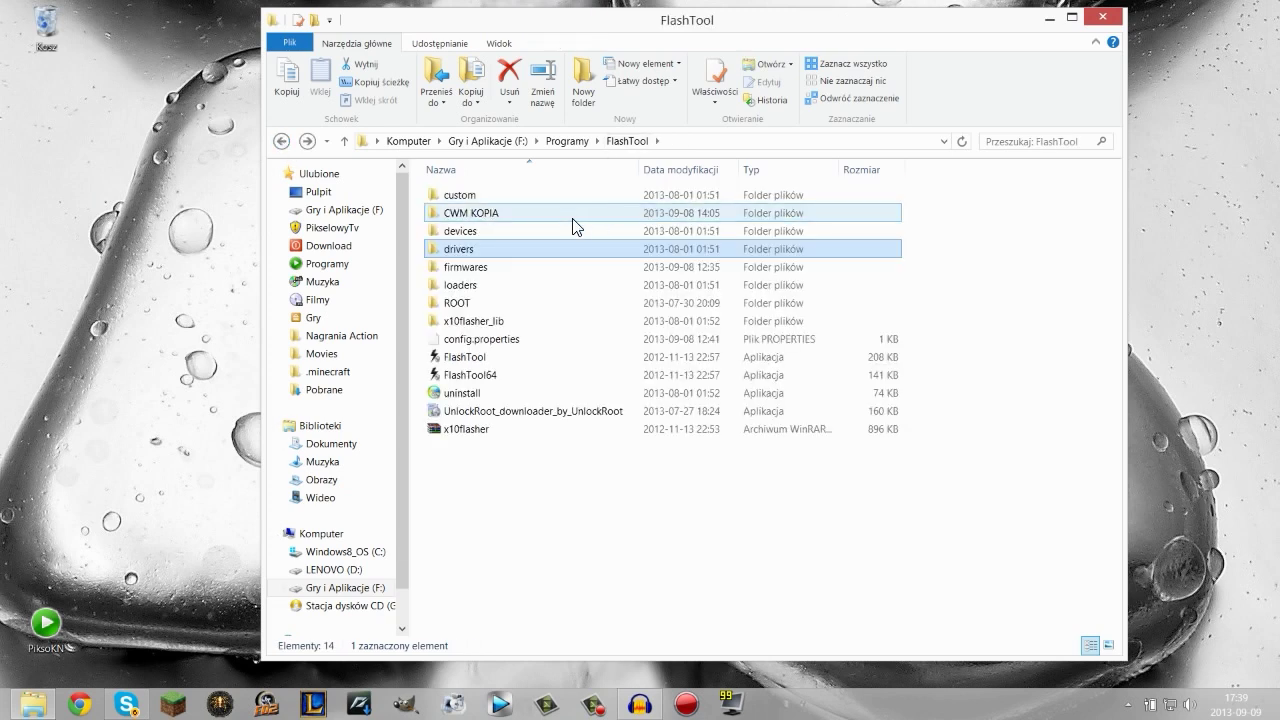
double_click(520, 267)
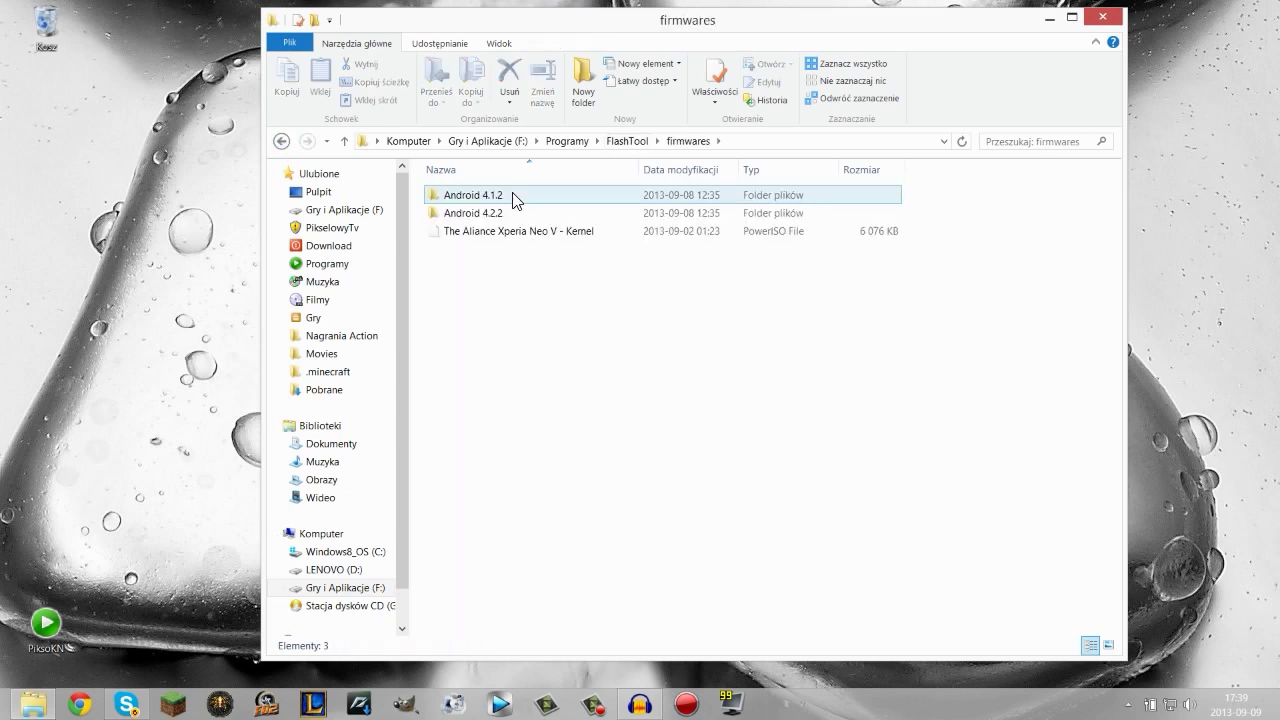
double_click(512, 192)
click(282, 141)
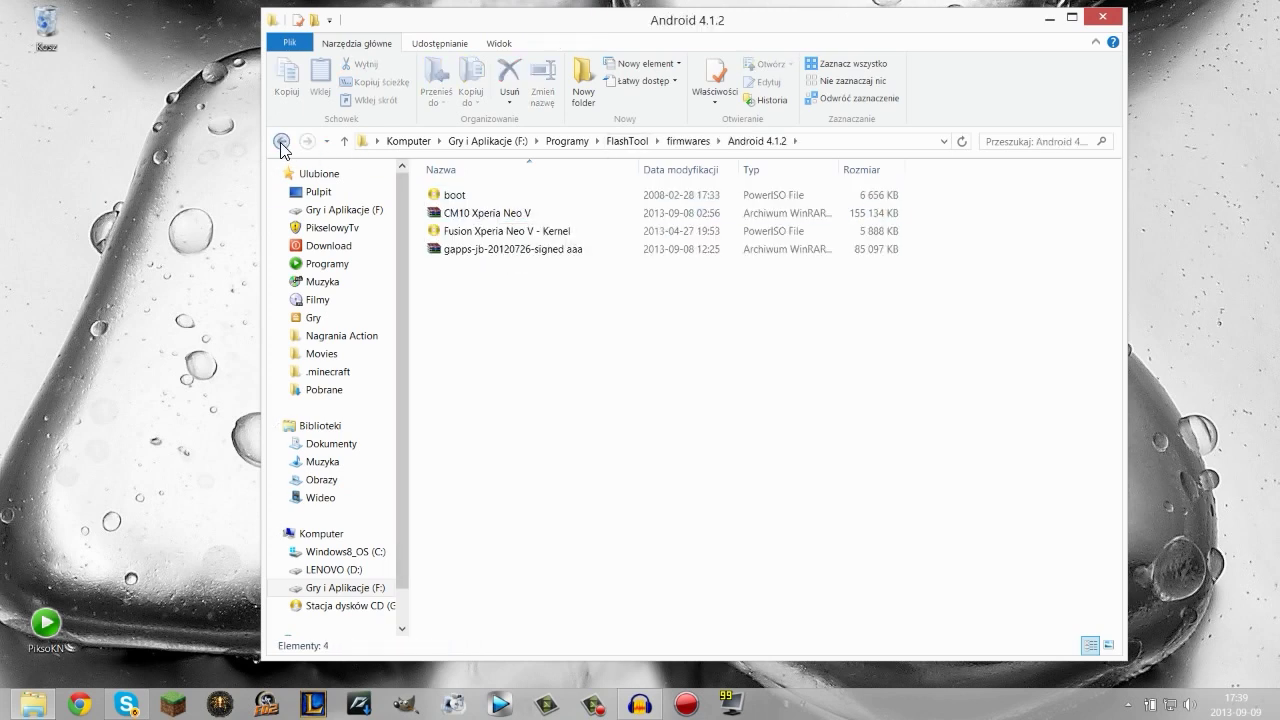
click(472, 213)
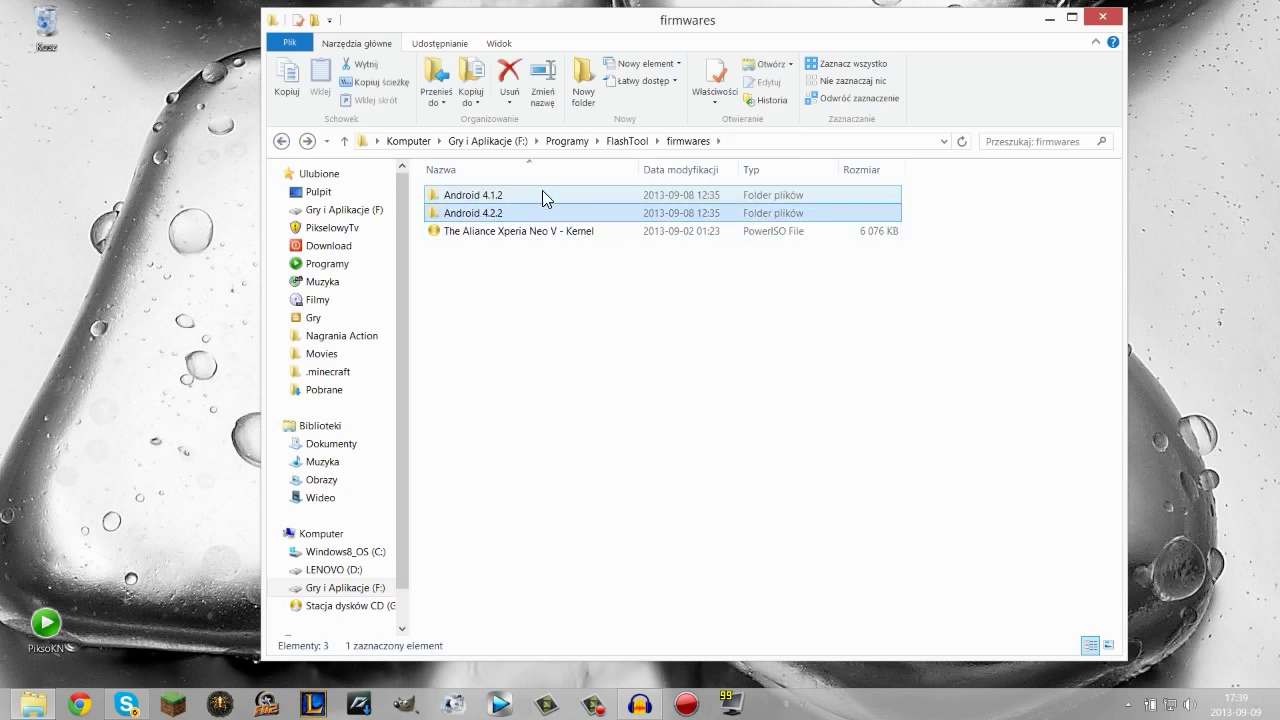
click(540, 197)
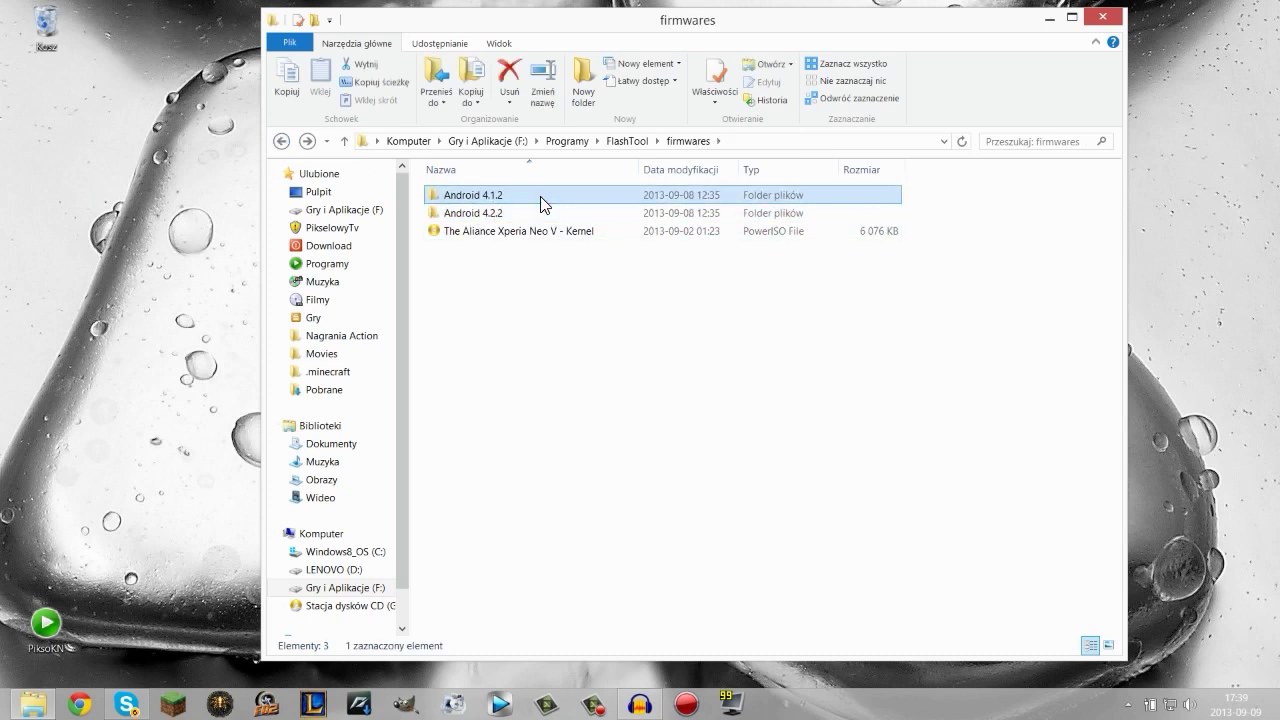
double_click(540, 197)
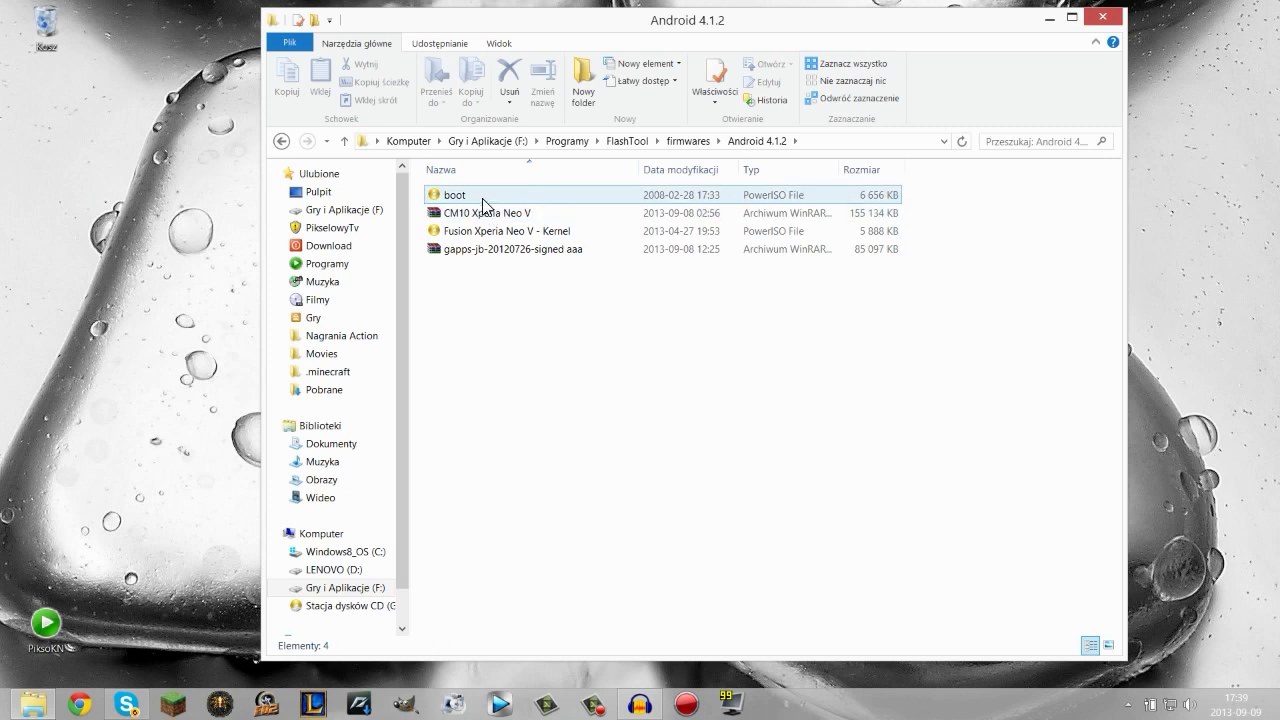
Examine the CM10 Xperia Neo V, Fusion Xperia Neo V - Kernel and gapps-jb-20120726-signed aaa files in the Android 4.1.2 folder
click(492, 214)
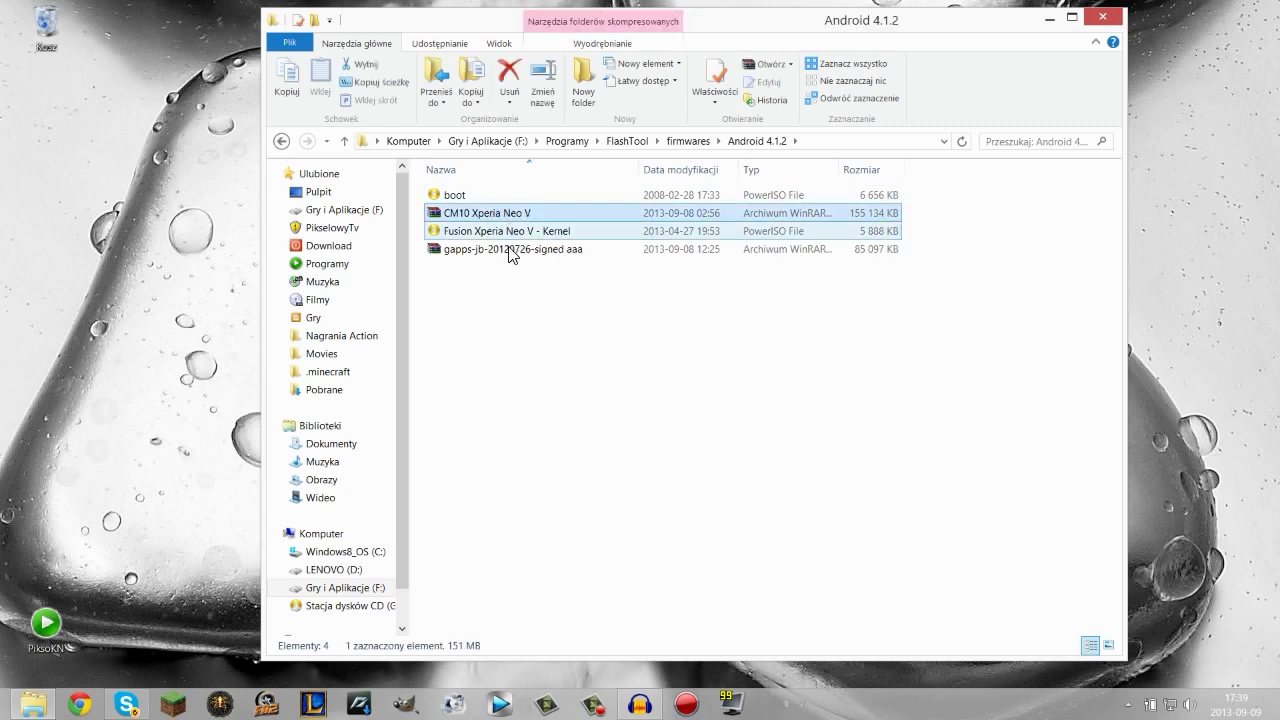
click(511, 233)
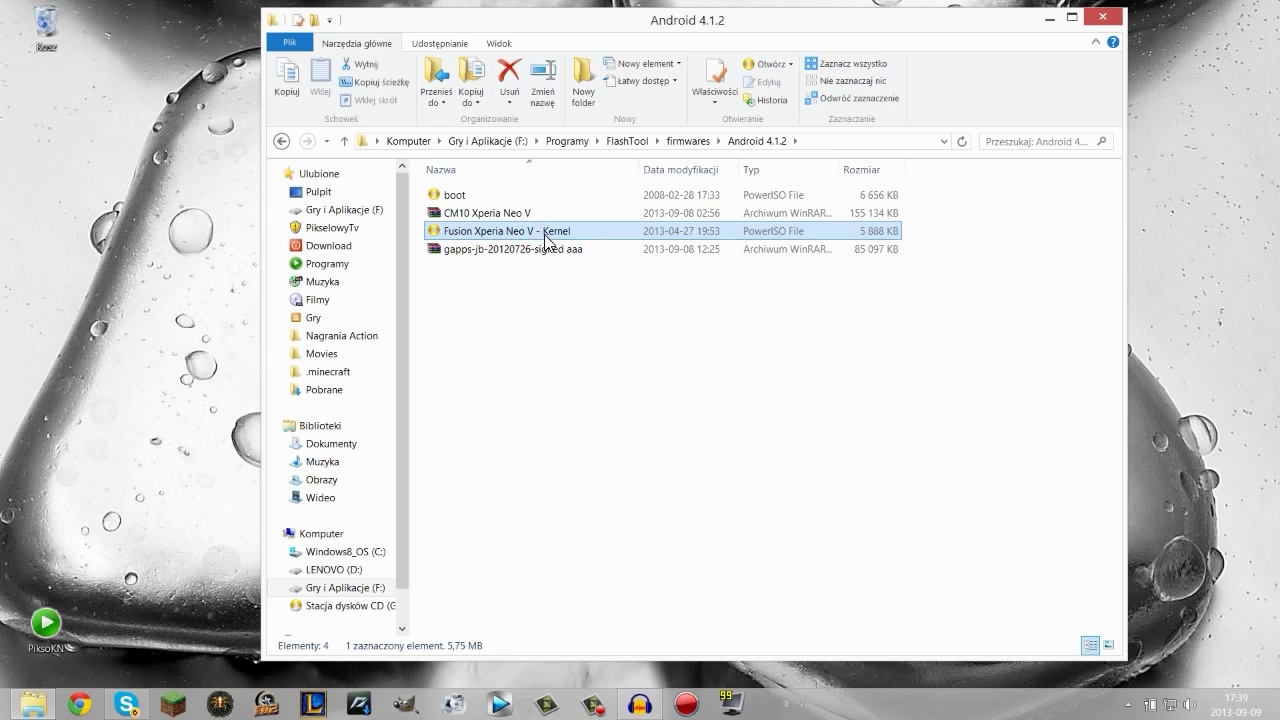
click(541, 250)
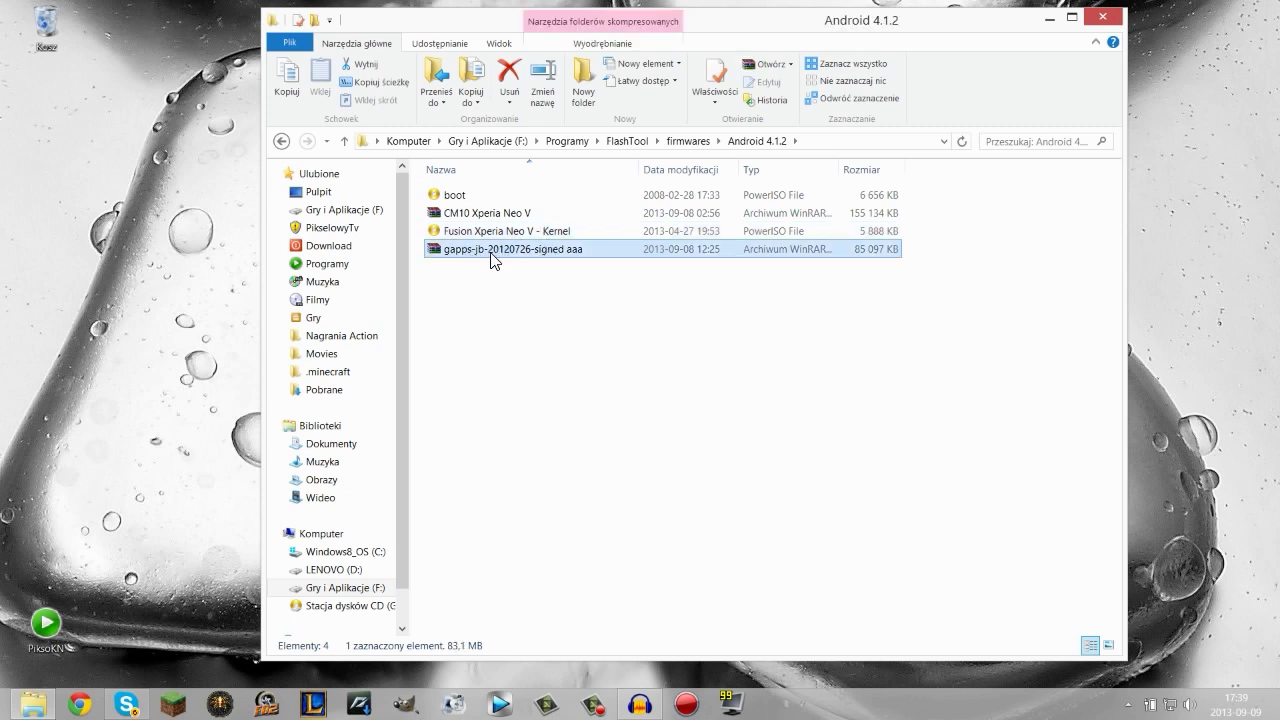
click(506, 249)
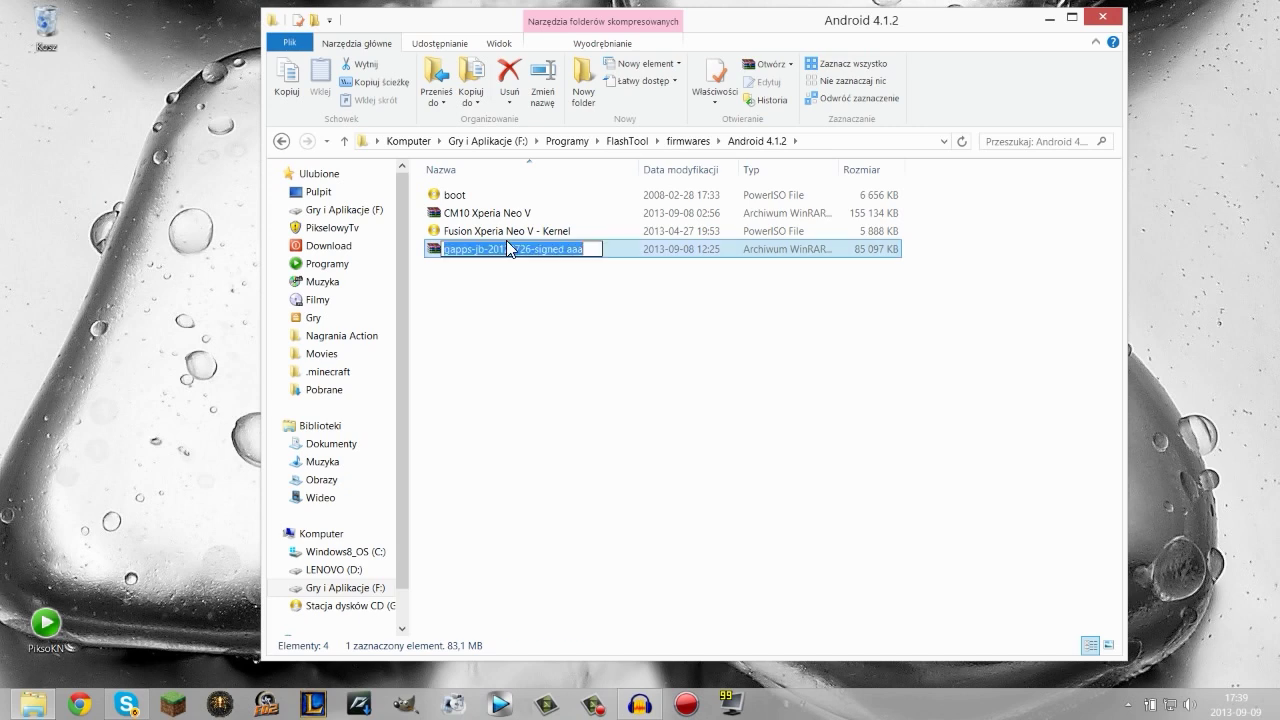
click(504, 212)
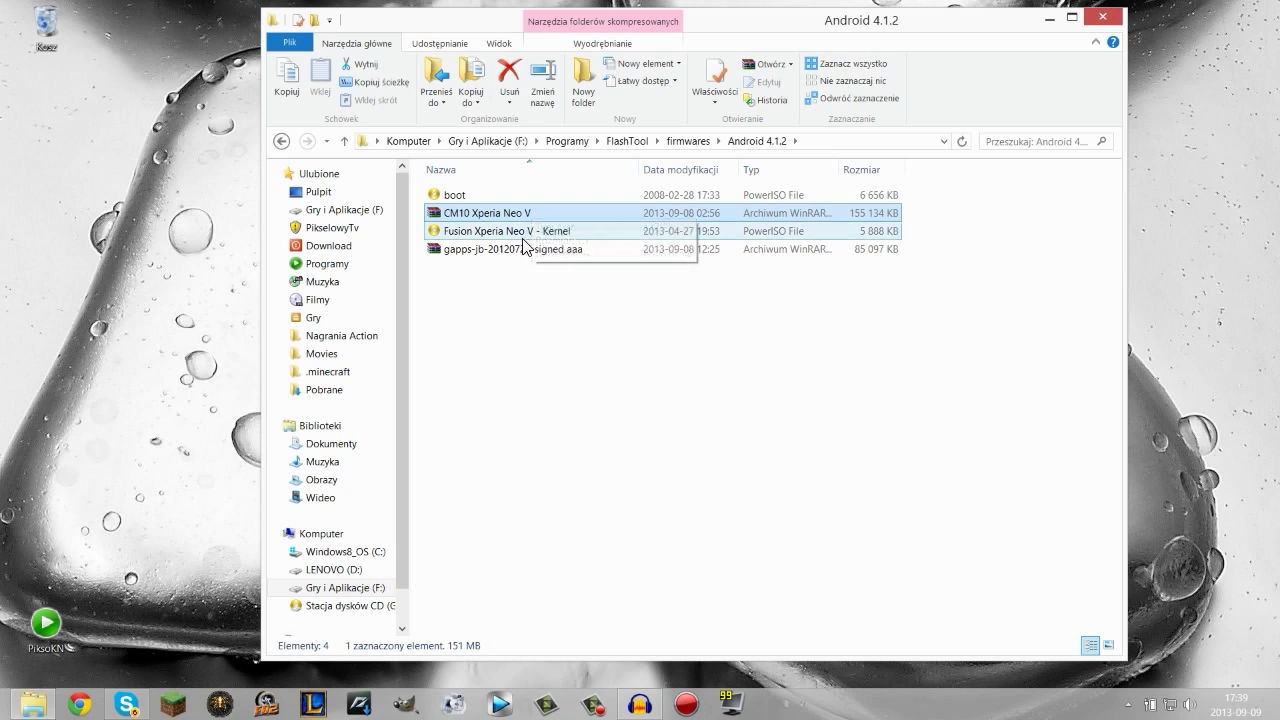
click(518, 251)
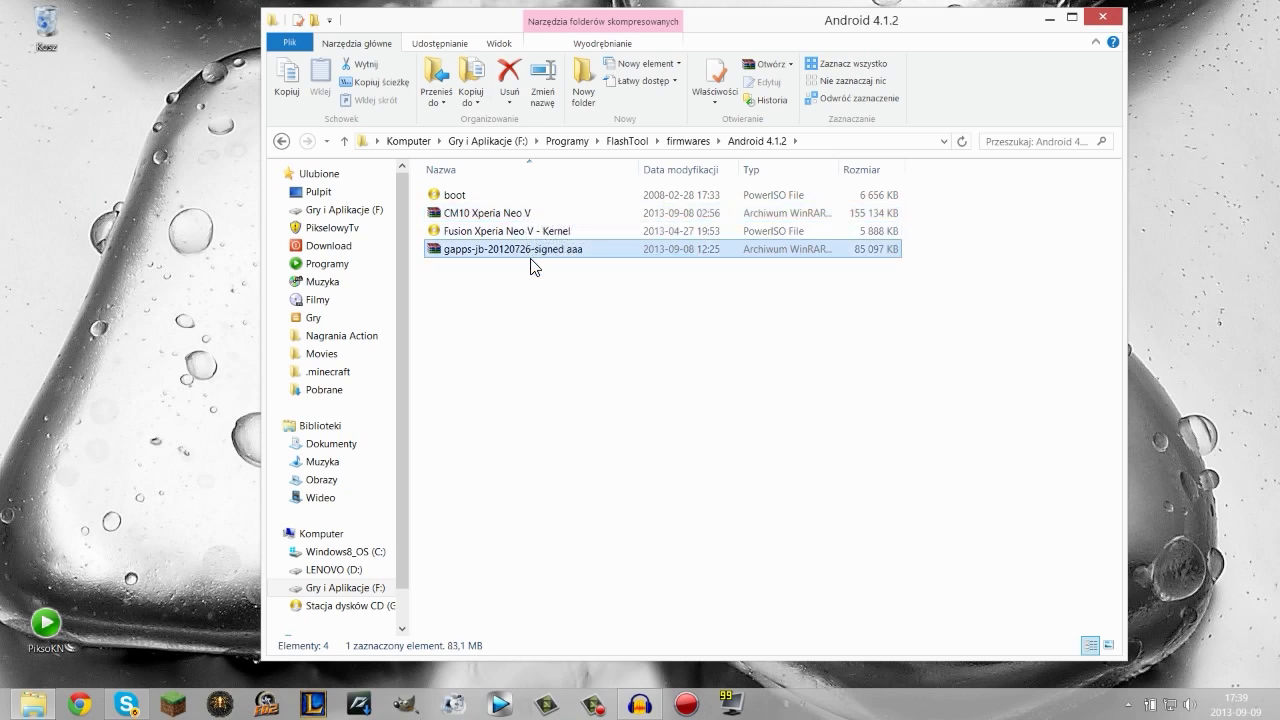
drag(516, 291, 524, 215)
click(552, 212)
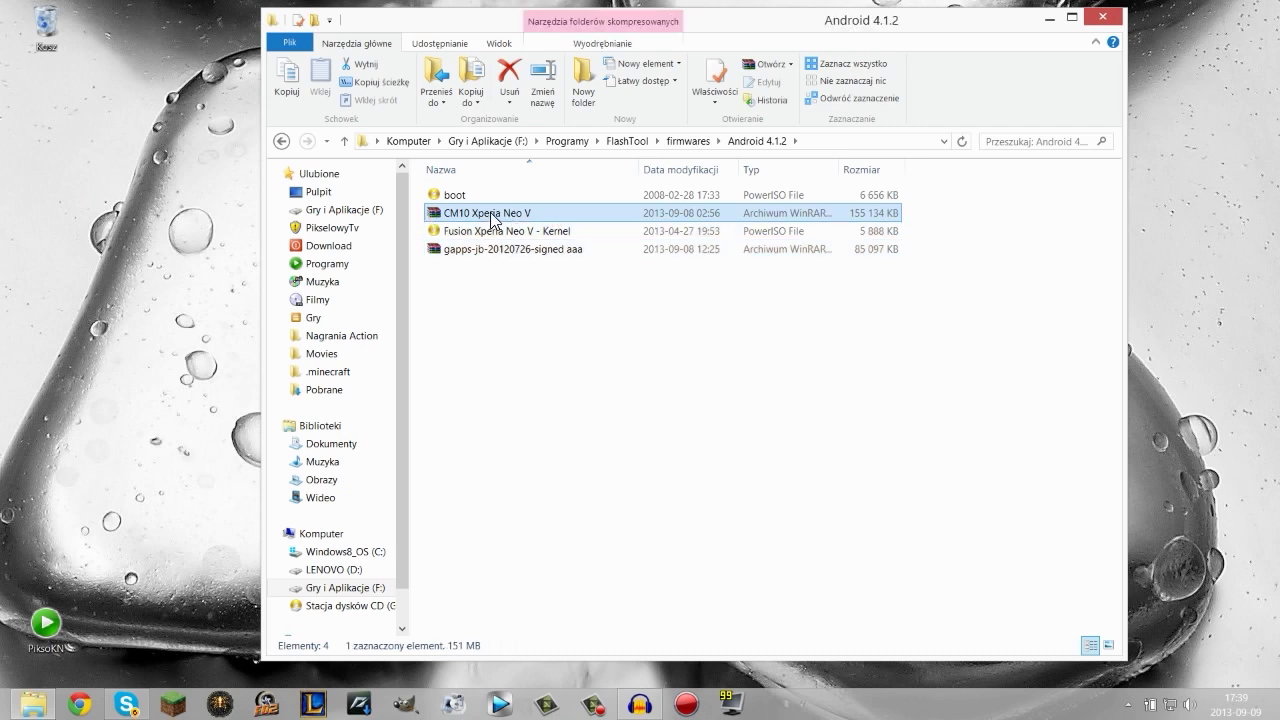
Open the CM10 Xperia Neo V archive in WinRAR and locate boot.img inside it, keeping the folder's file list in view
double_click(499, 218)
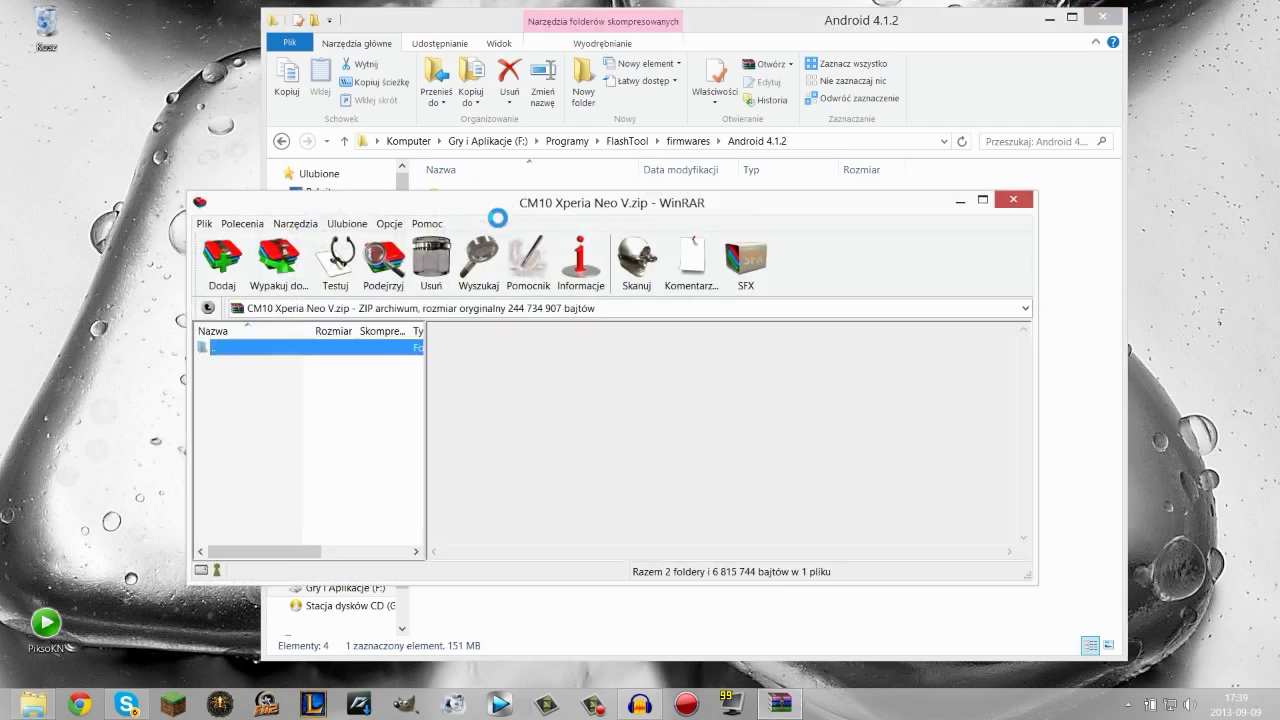
click(228, 396)
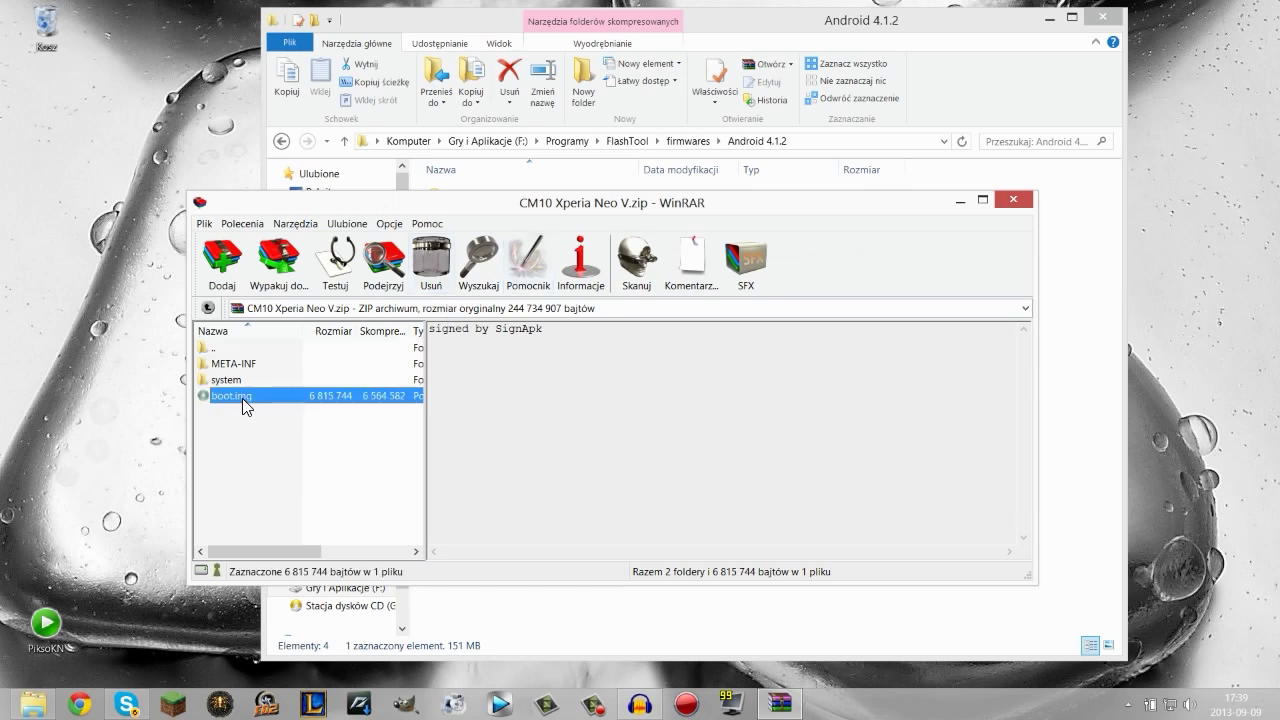
drag(350, 201, 838, 161)
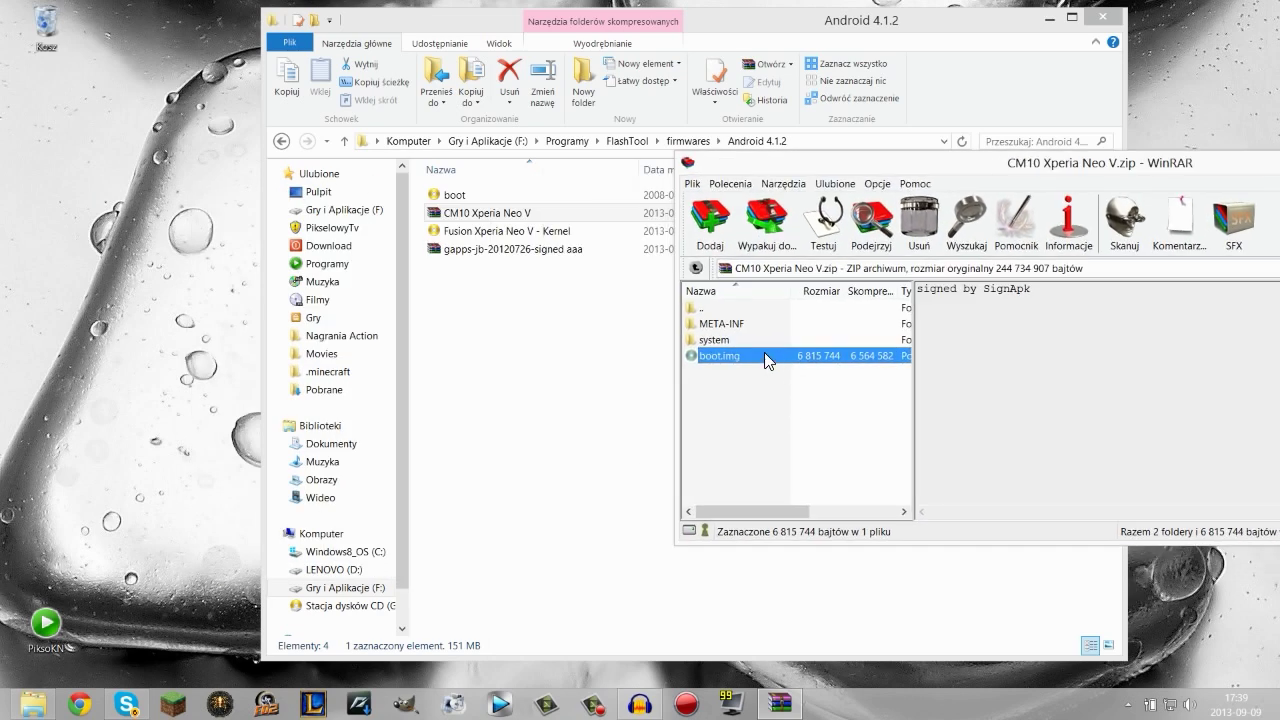
click(496, 304)
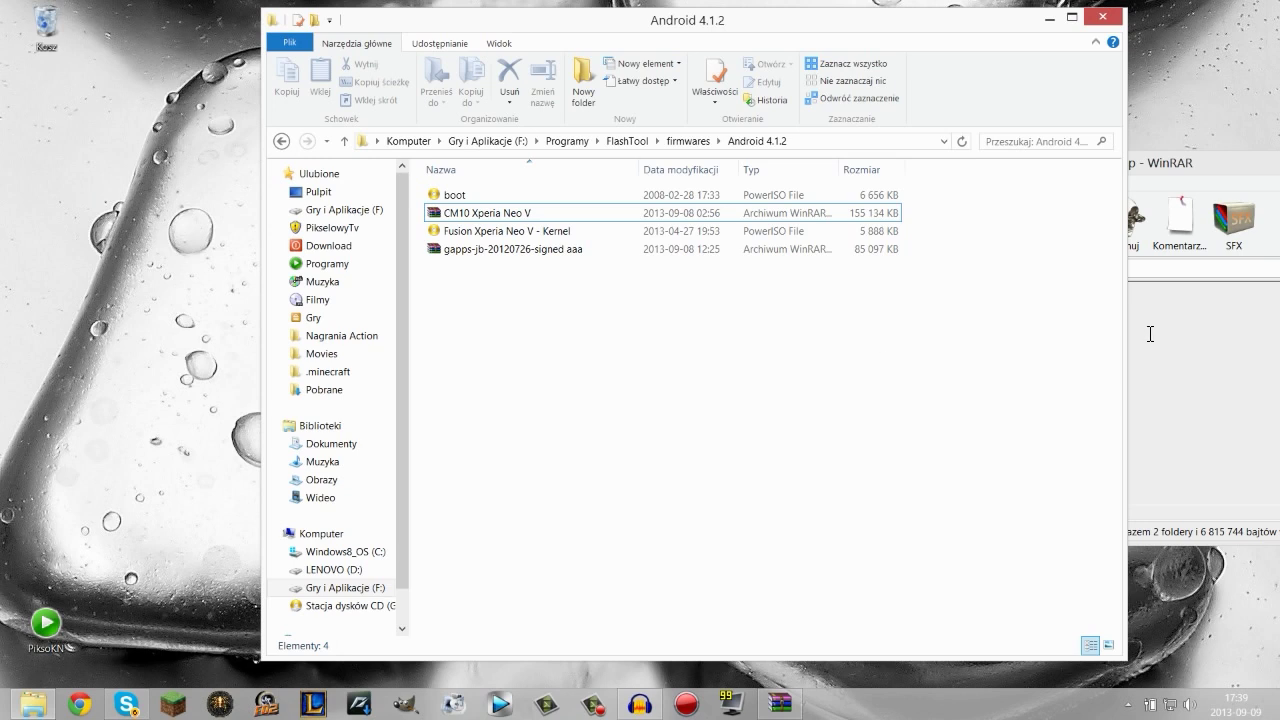
click(1150, 334)
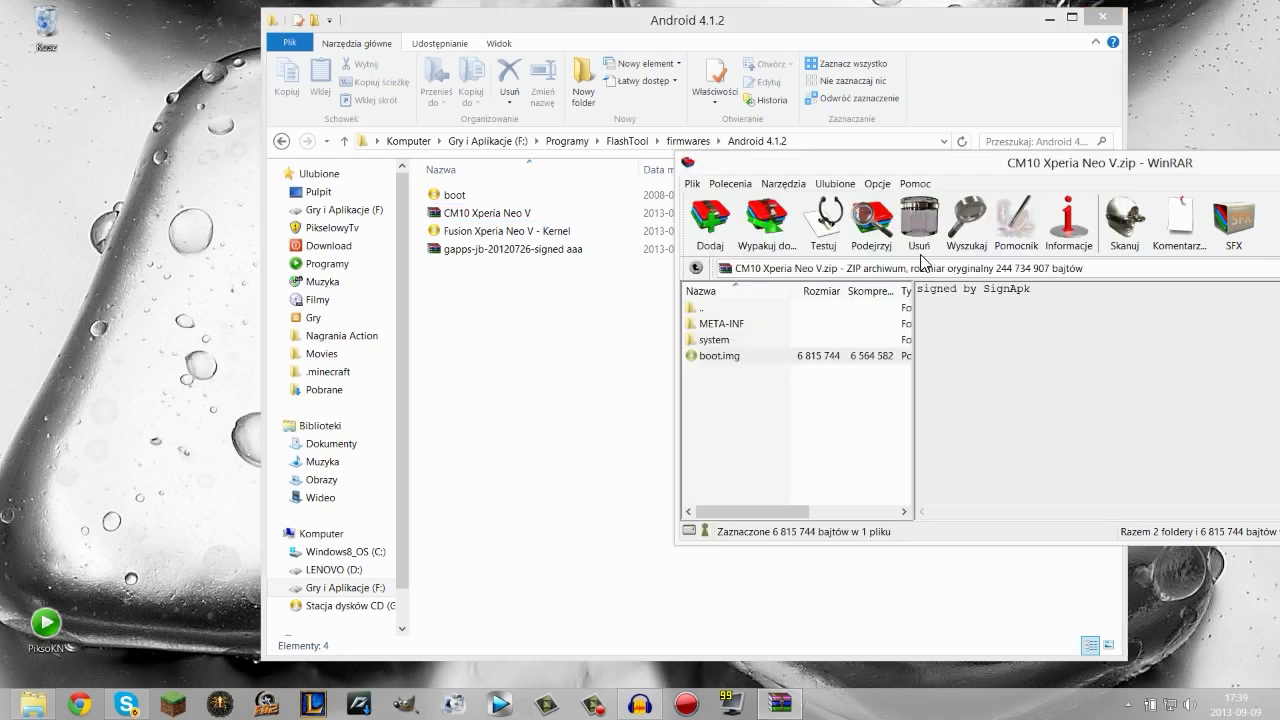
drag(766, 166, 397, 528)
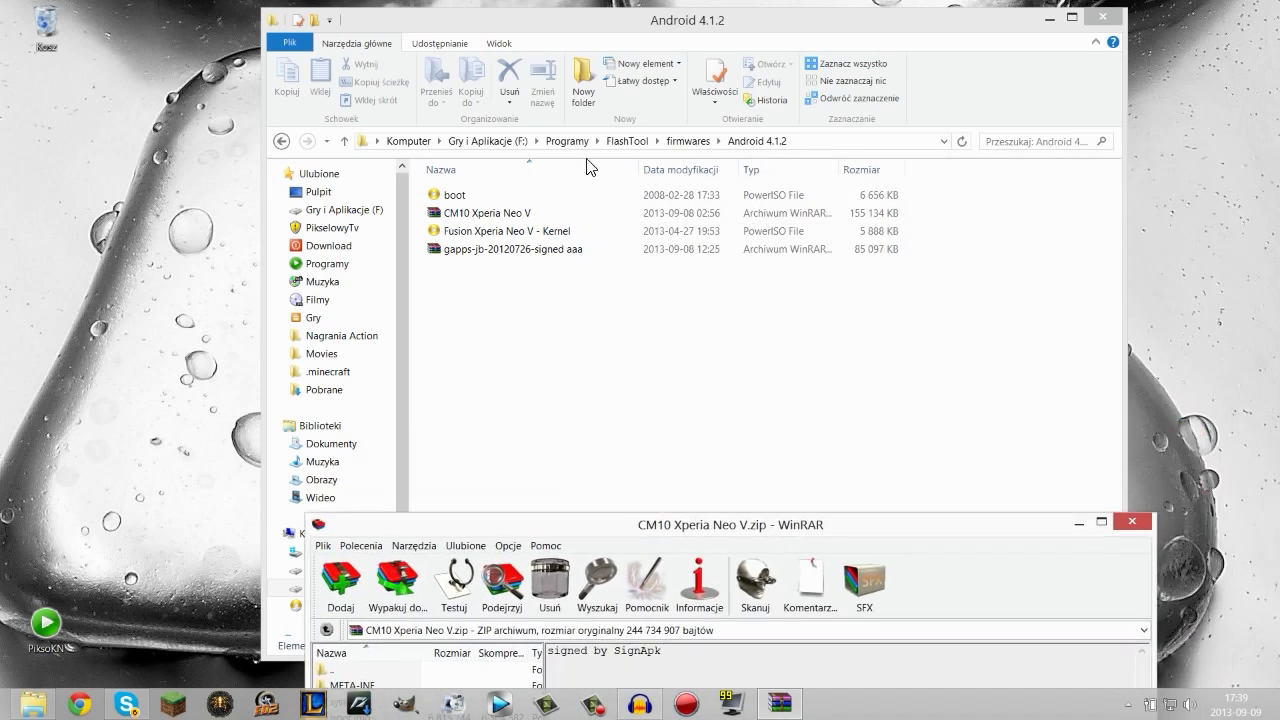
Compare the archive's boot.img with the separate boot file in the Android 4.1.2 folder, and close the archive
click(500, 214)
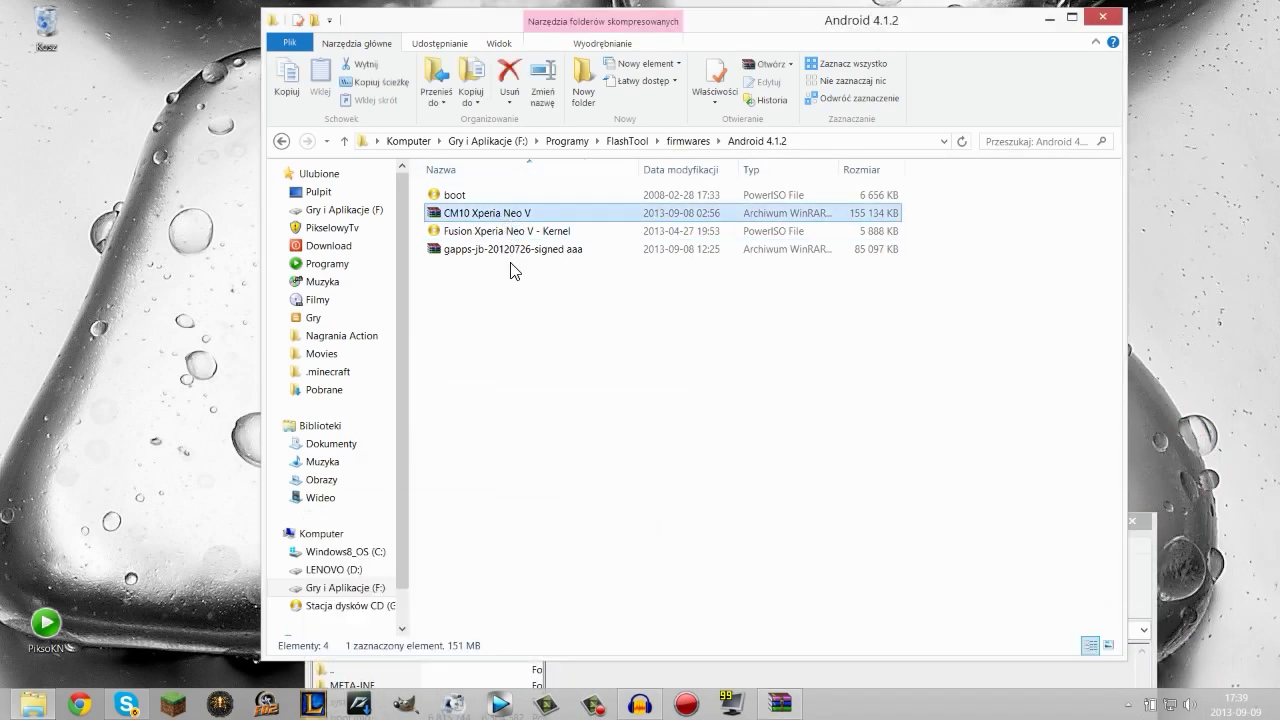
click(515, 250)
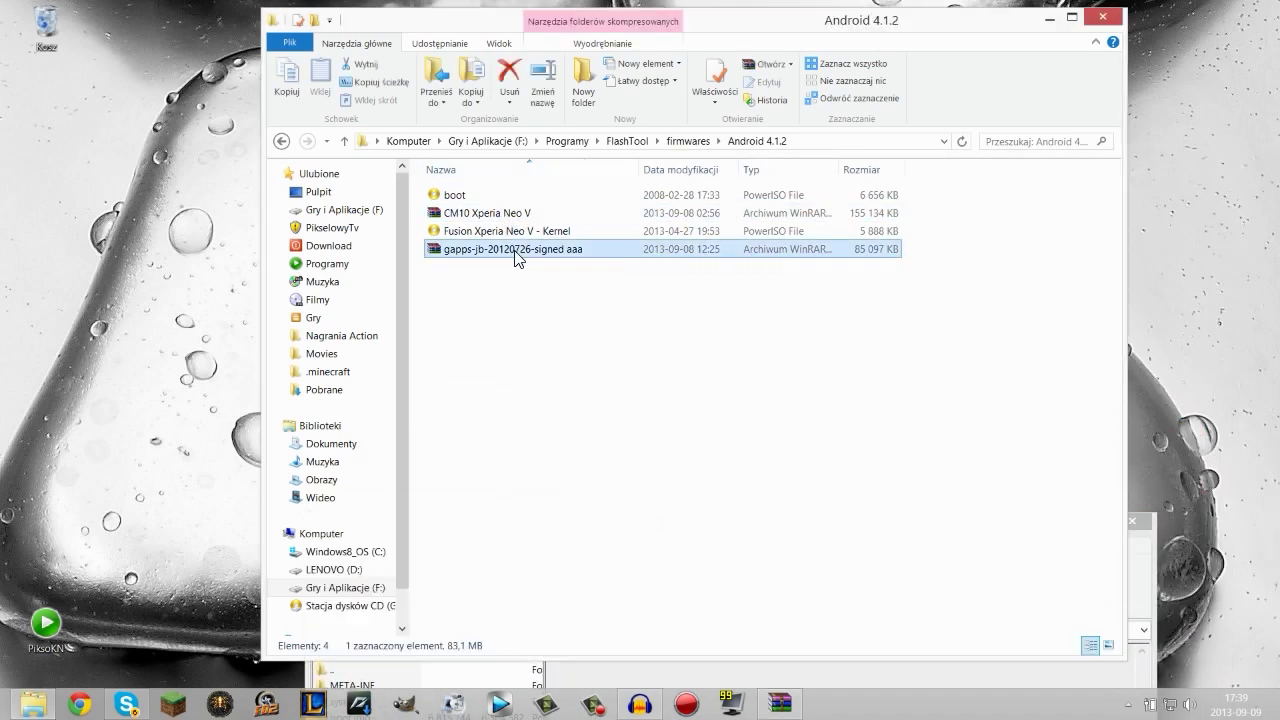
click(781, 708)
drag(693, 533, 1066, 22)
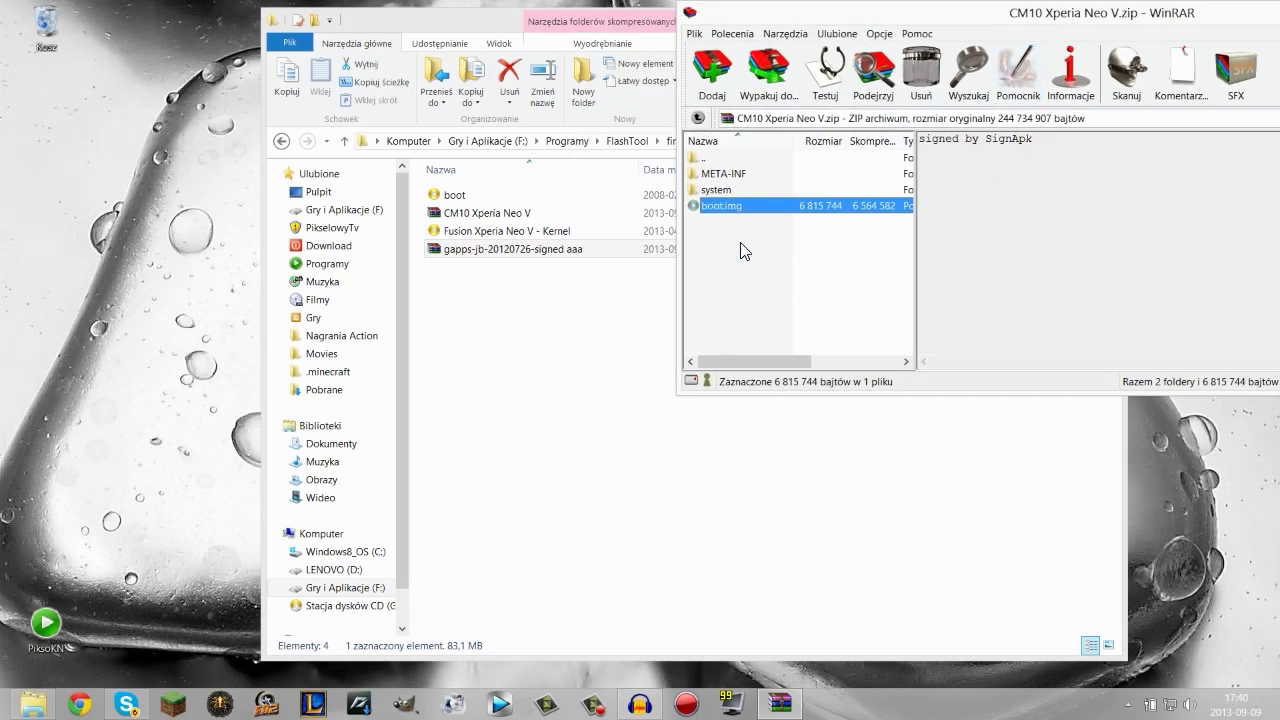
click(472, 194)
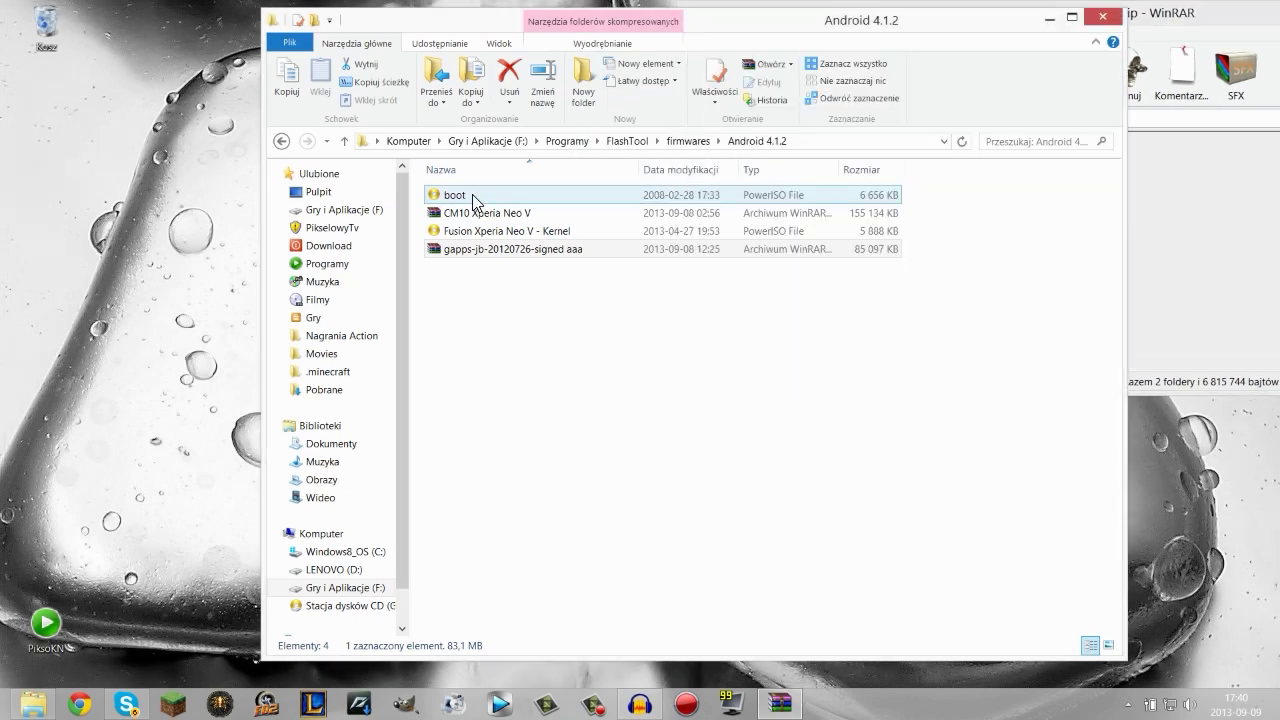
drag(1255, 14, 830, 232)
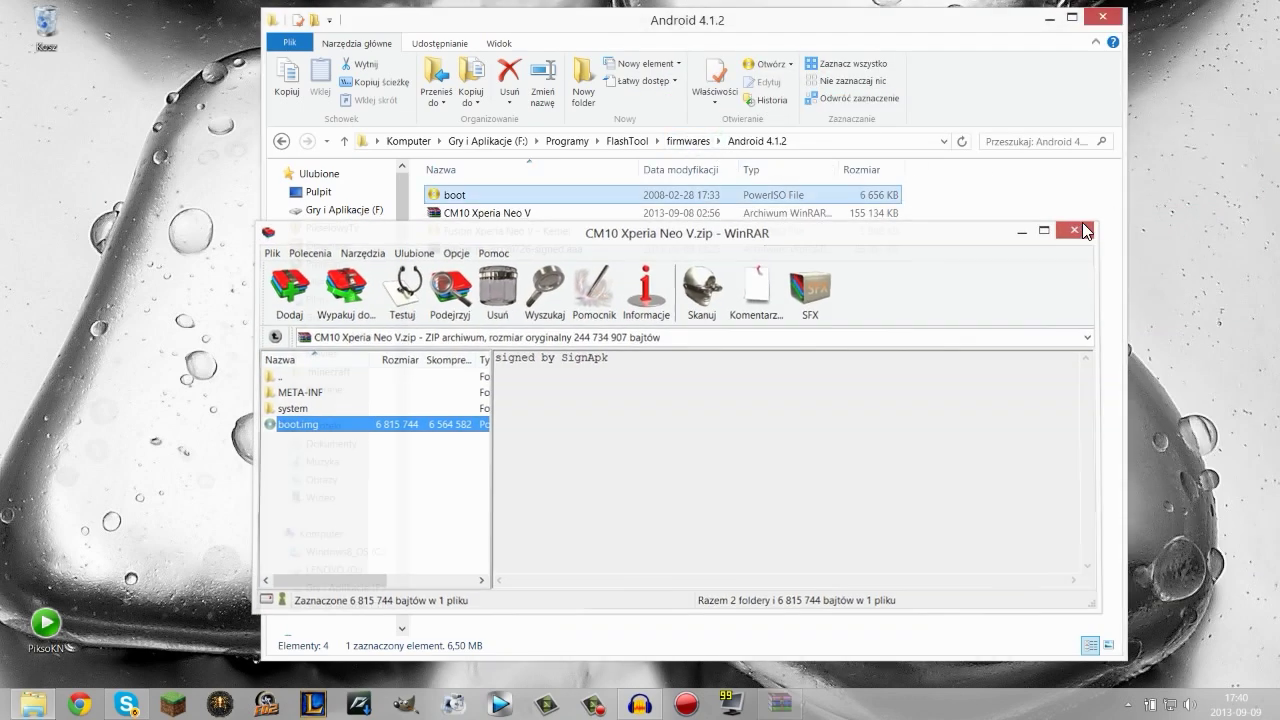
click(1079, 228)
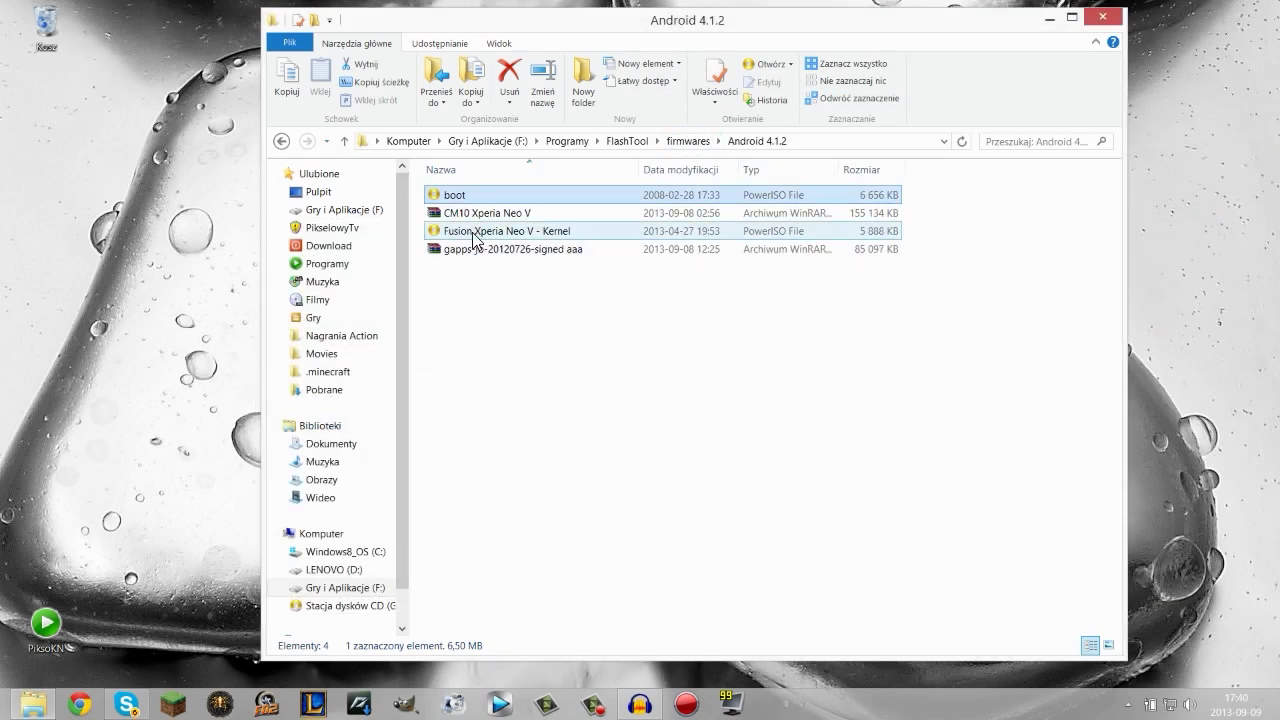
click(469, 258)
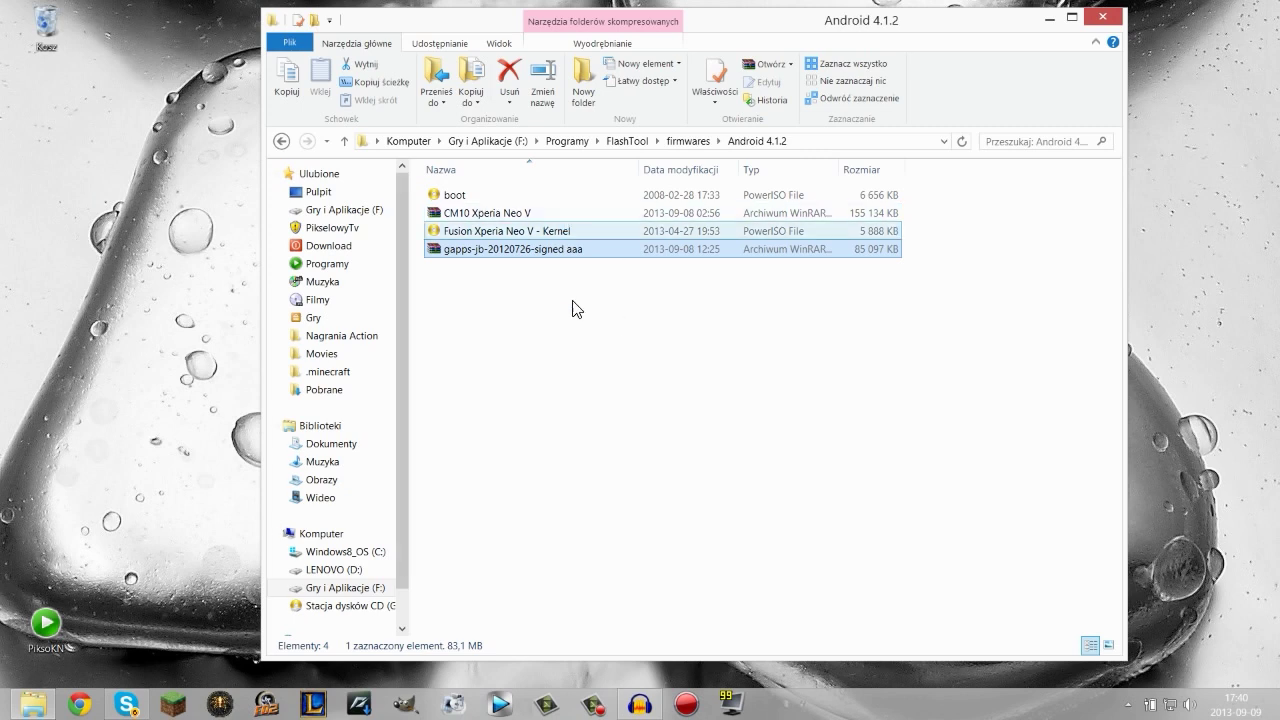
click(498, 215)
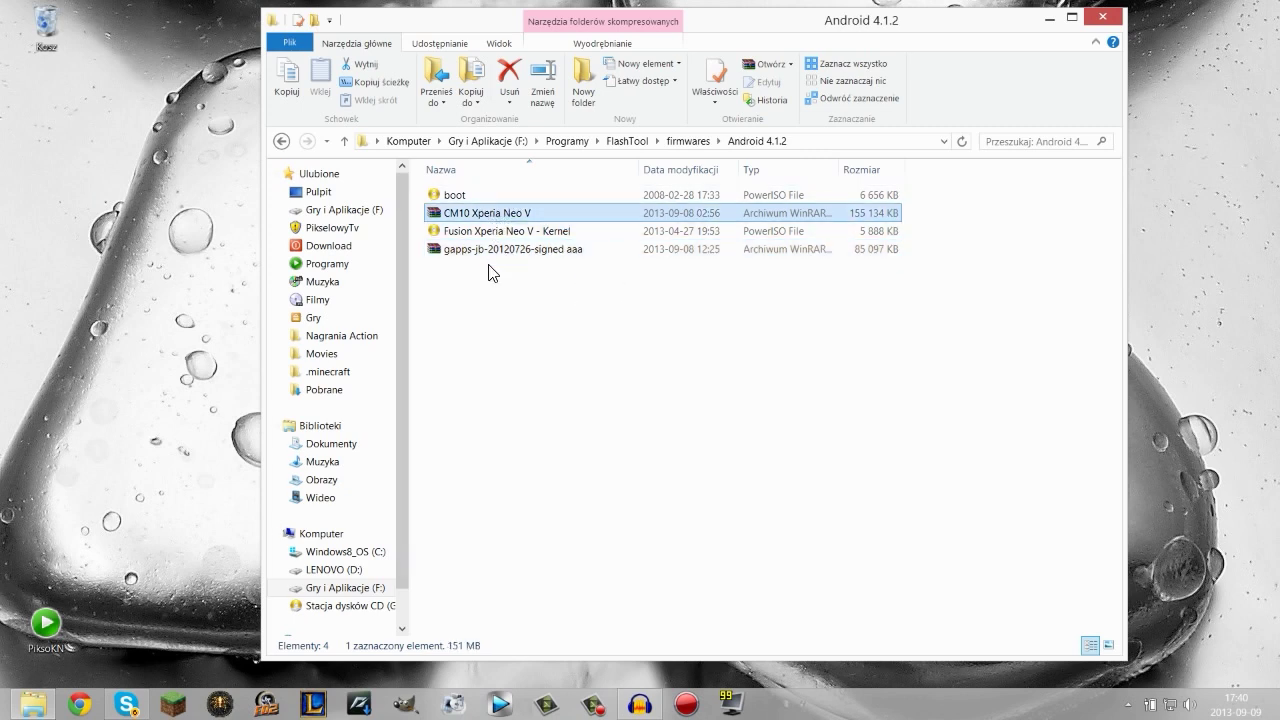
click(486, 217)
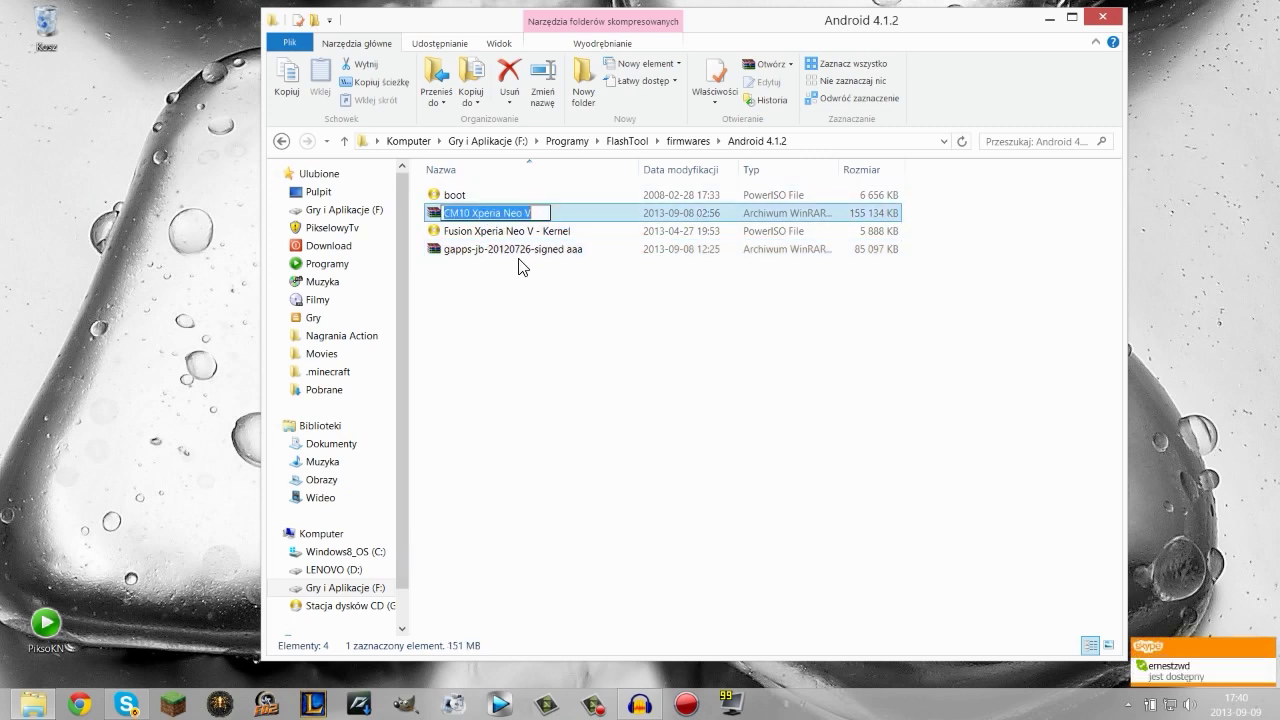
click(518, 251)
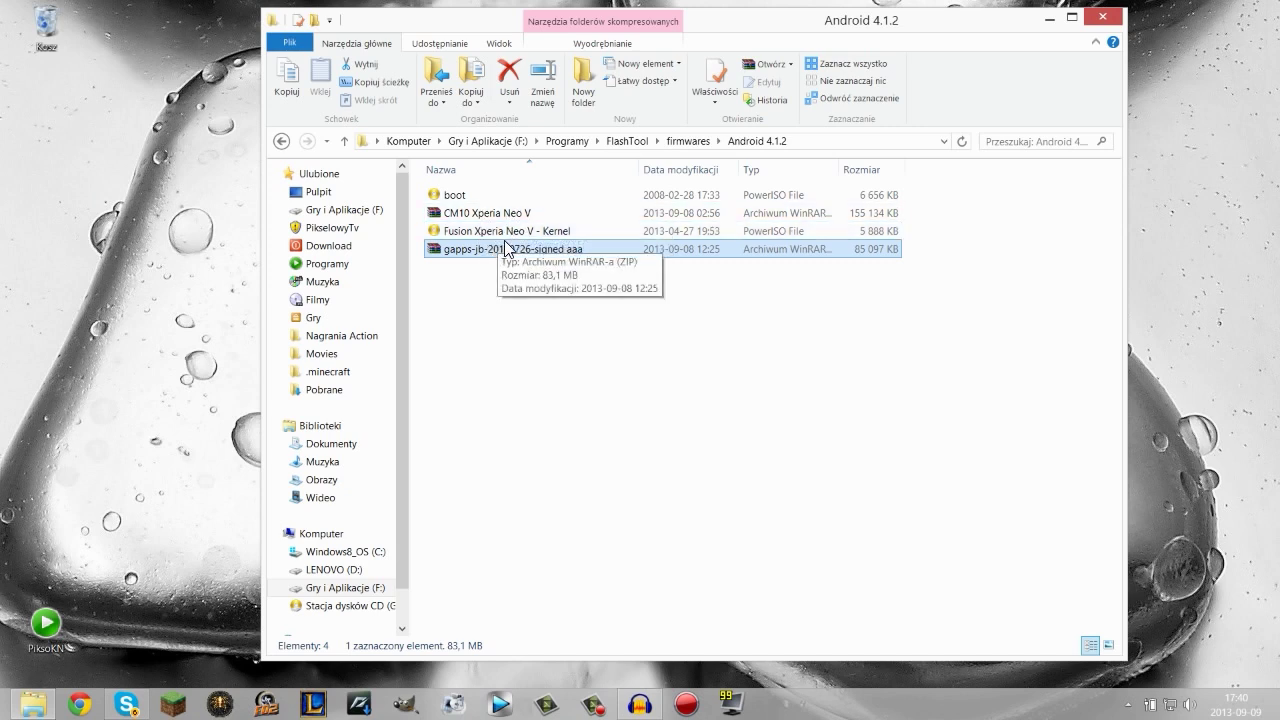
click(483, 213)
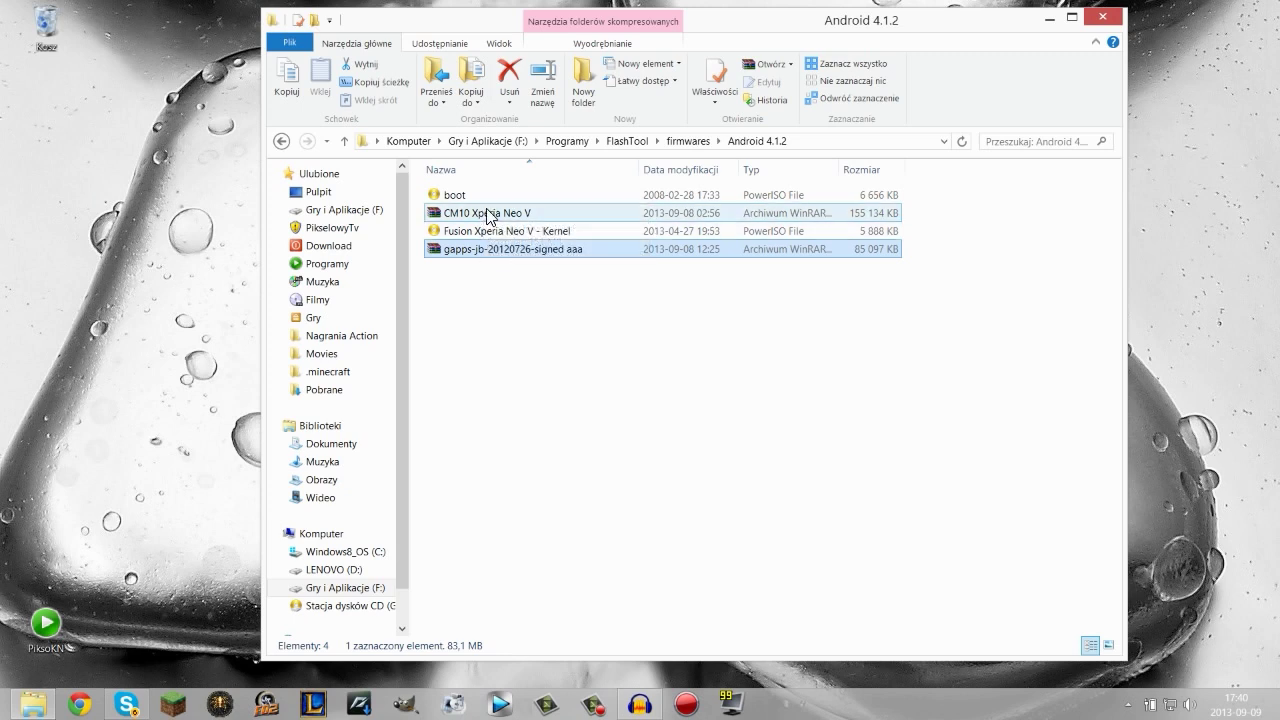
click(484, 250)
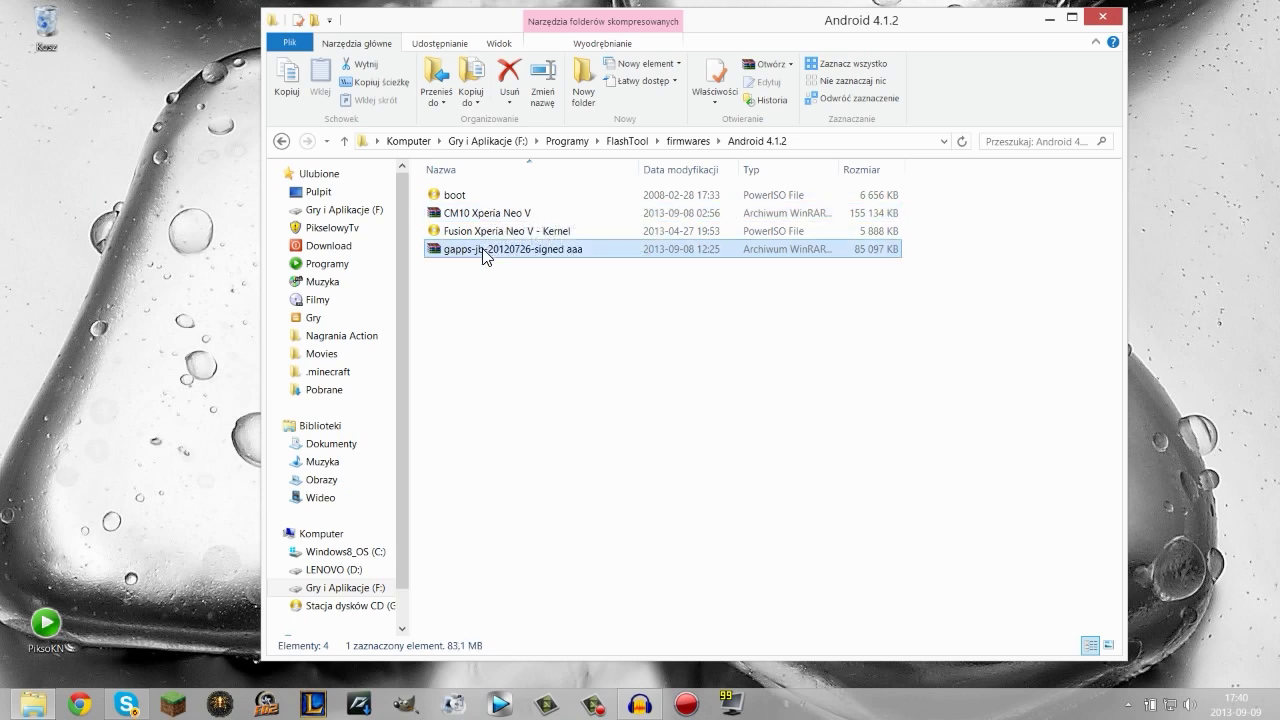
drag(490, 276, 490, 215)
click(488, 214)
click(486, 249)
click(492, 214)
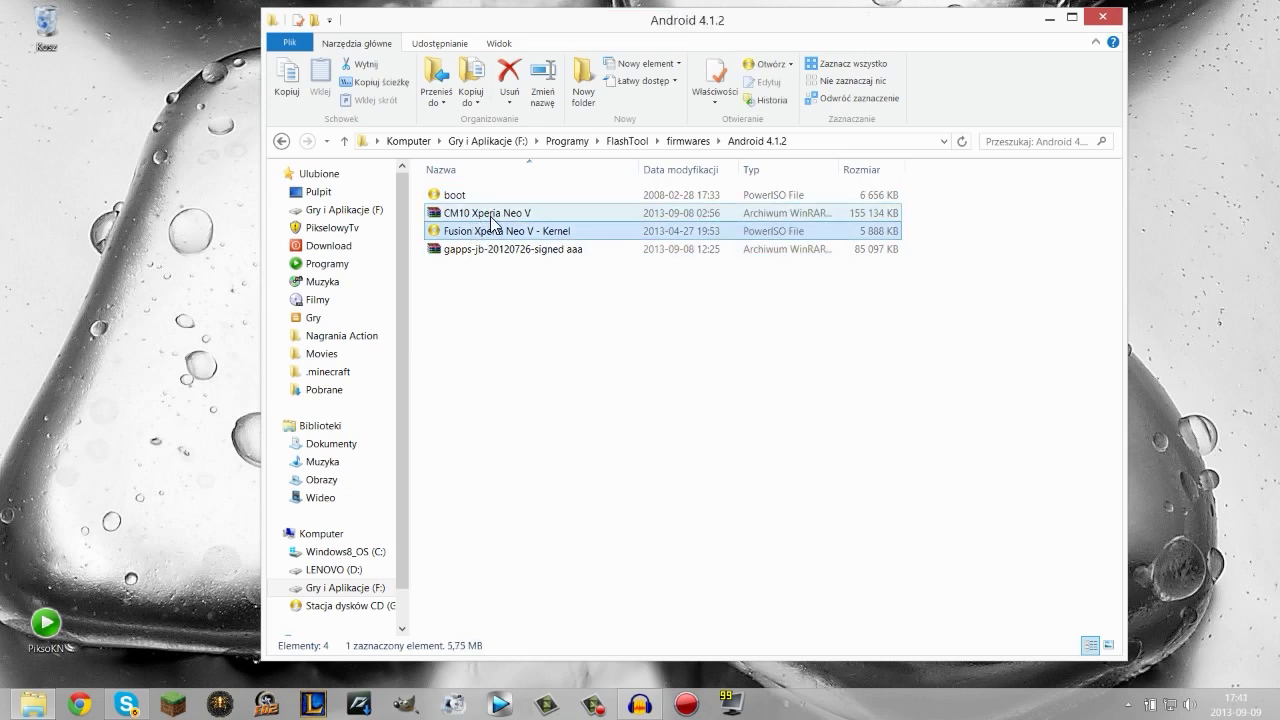
Go back to the FlashTool folder, launch FlashTool with permission to make changes, and move its window aside
click(535, 232)
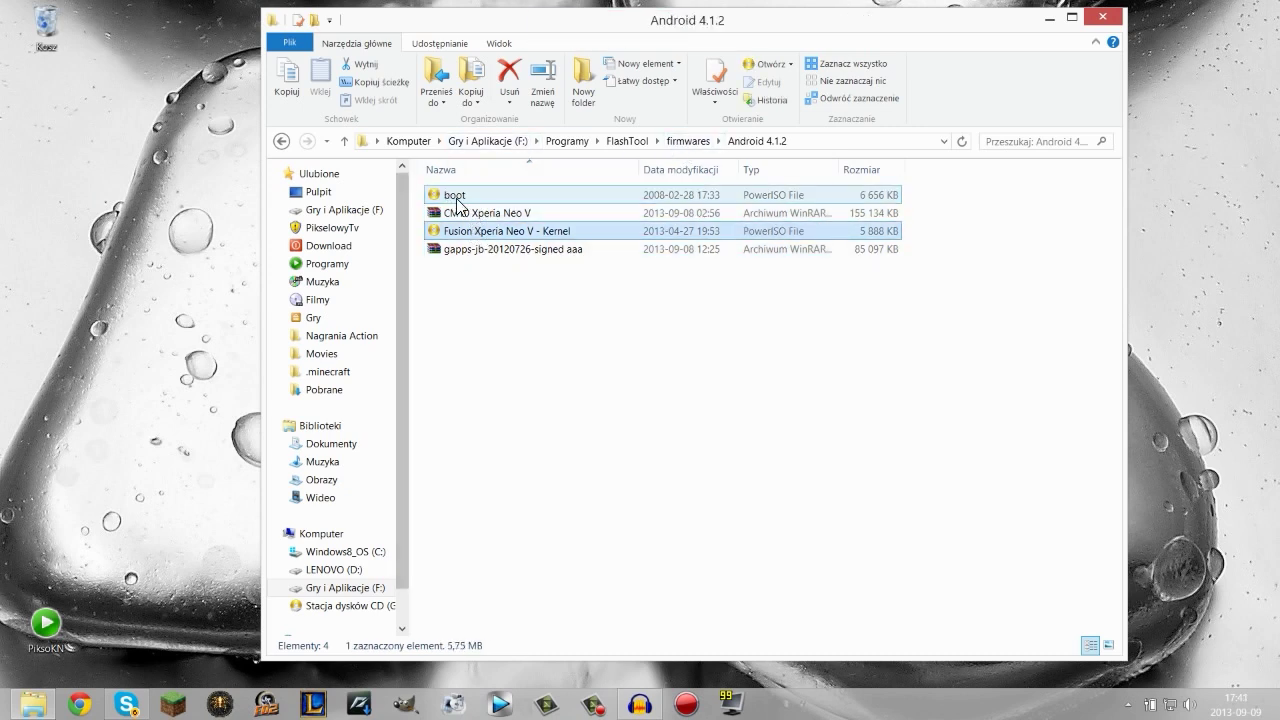
click(282, 141)
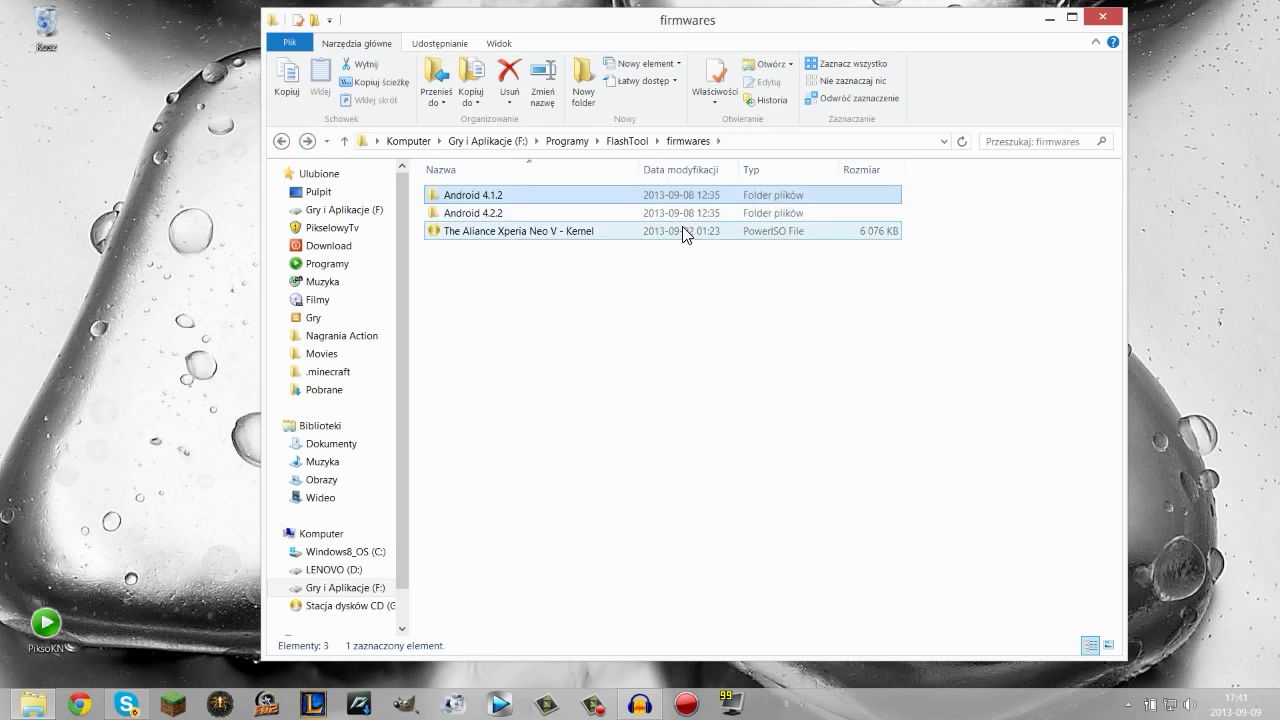
click(282, 141)
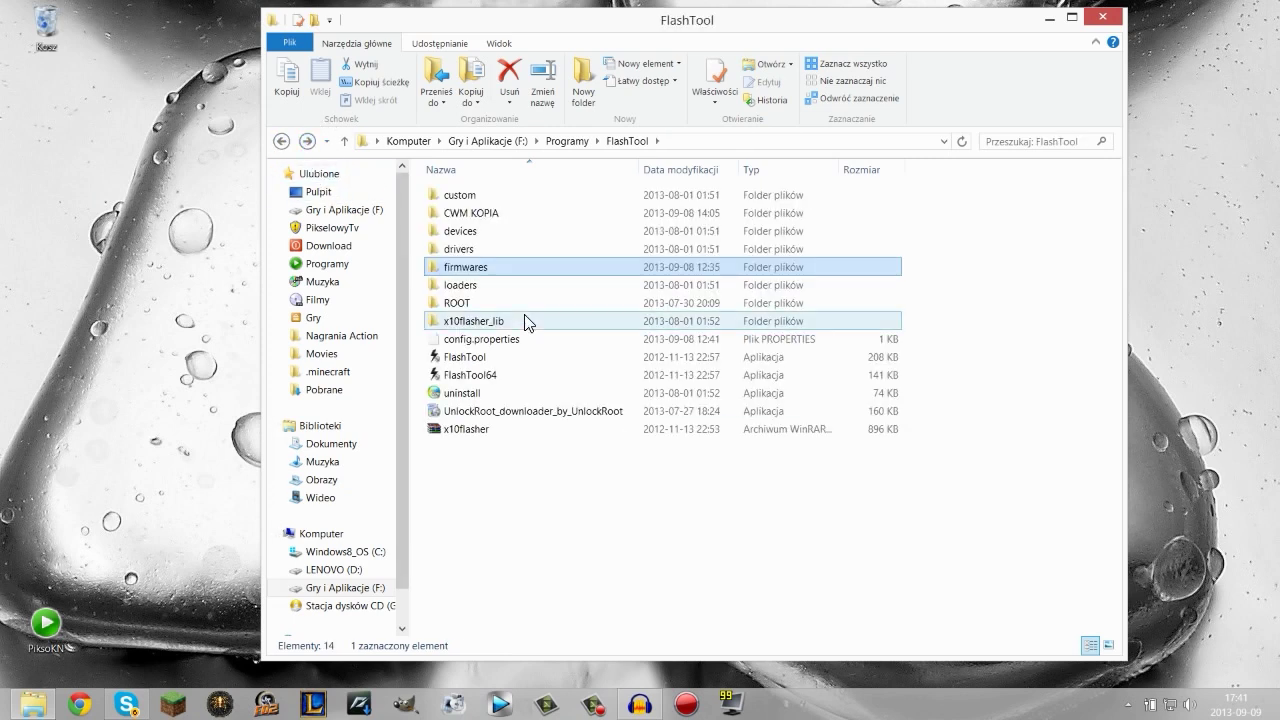
double_click(505, 362)
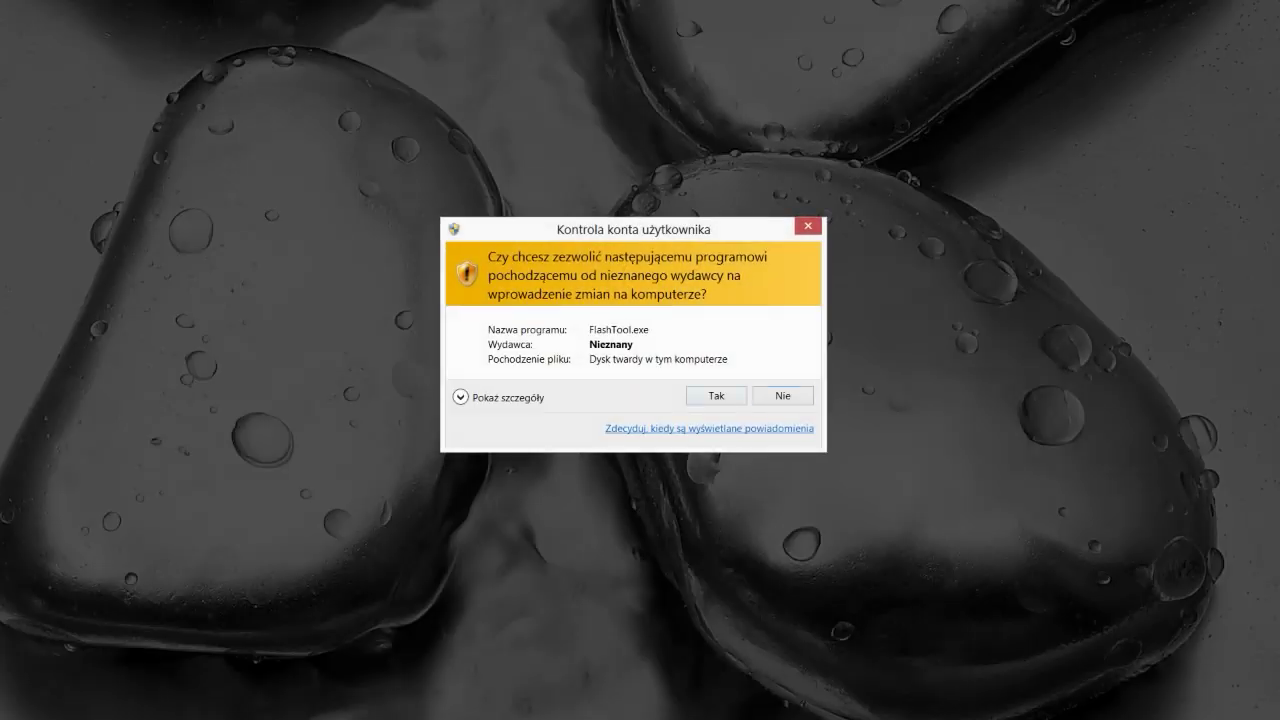
click(716, 395)
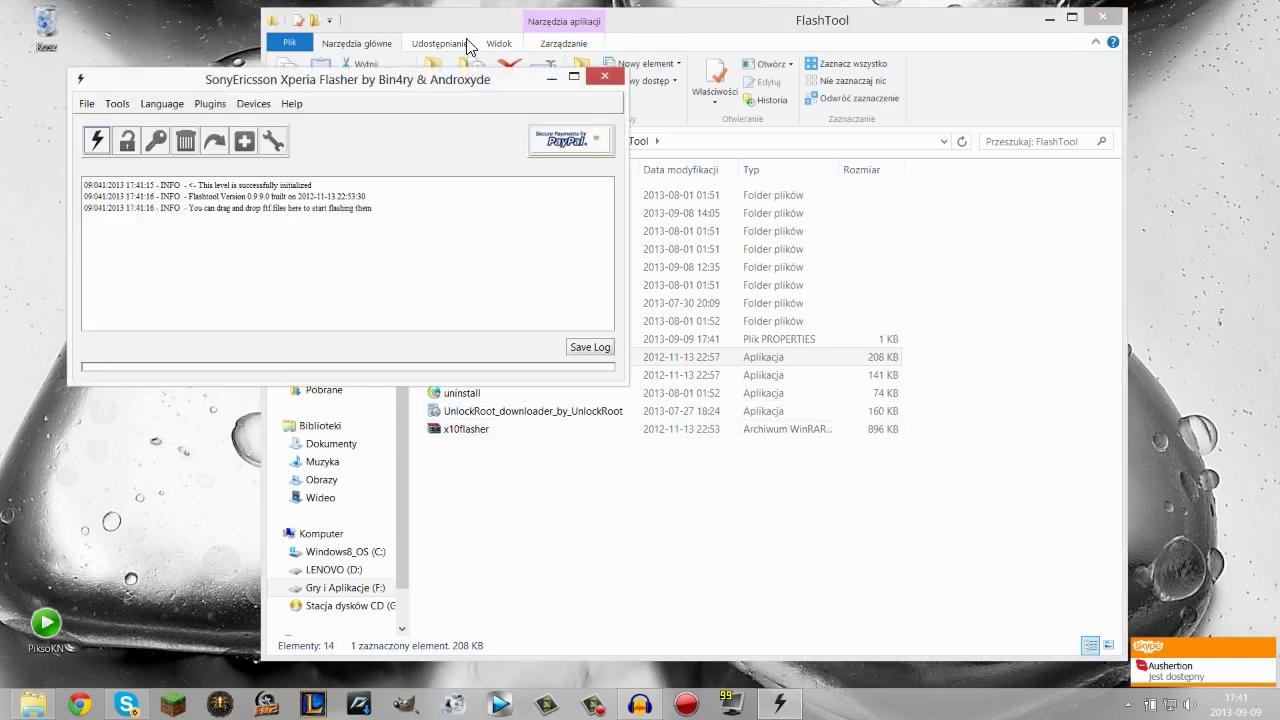
drag(443, 81, 1029, 58)
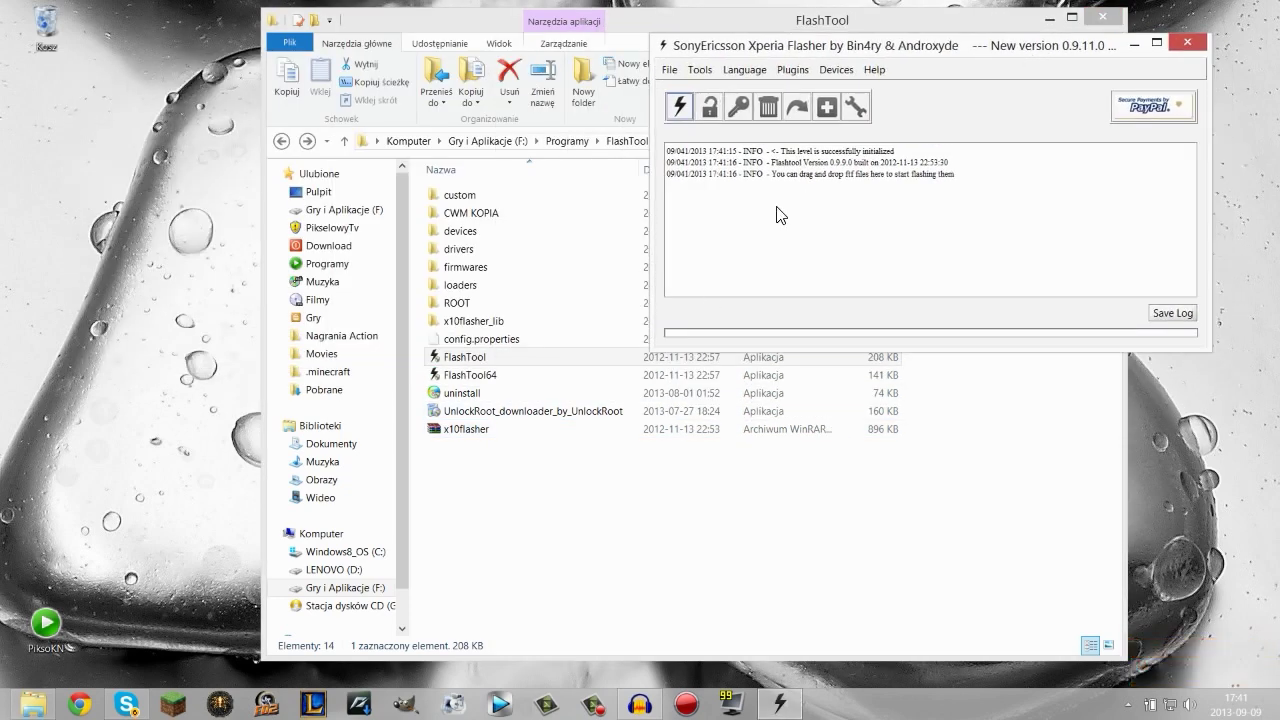
Start flashing in Fastboot mode and move the Fastboot Toolbox window clear of the folder's file list
click(679, 110)
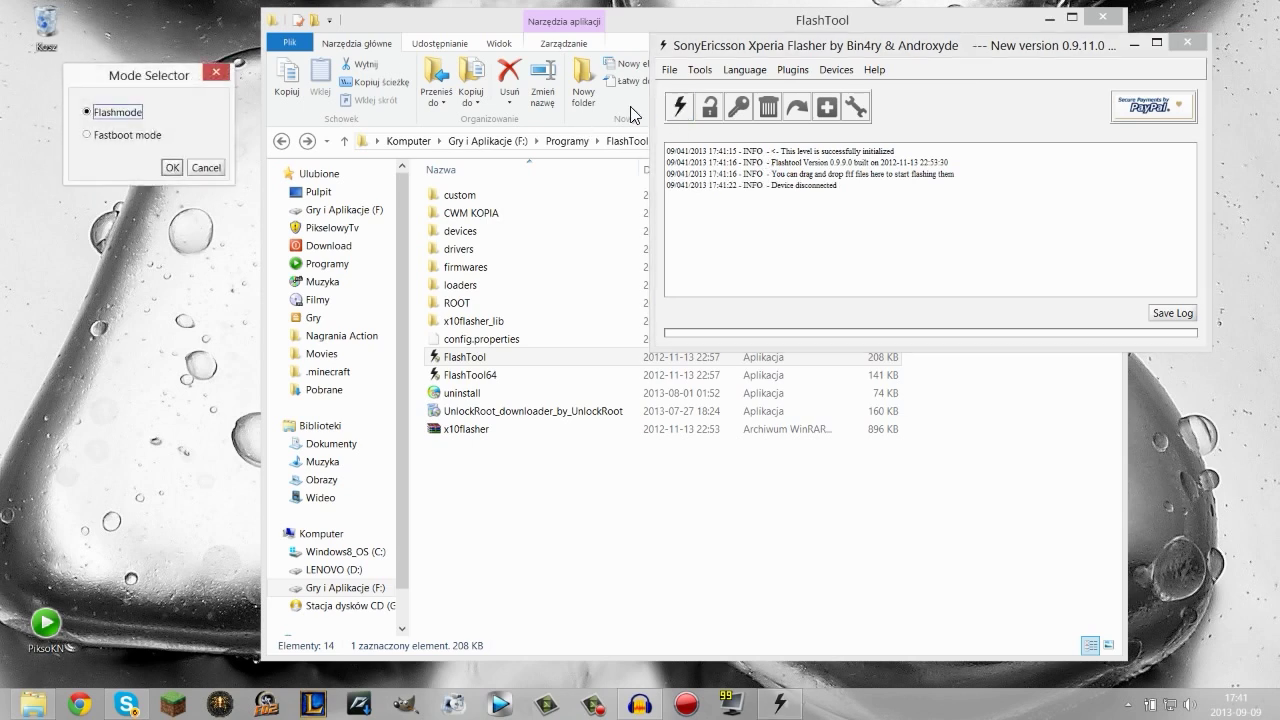
drag(185, 82, 589, 65)
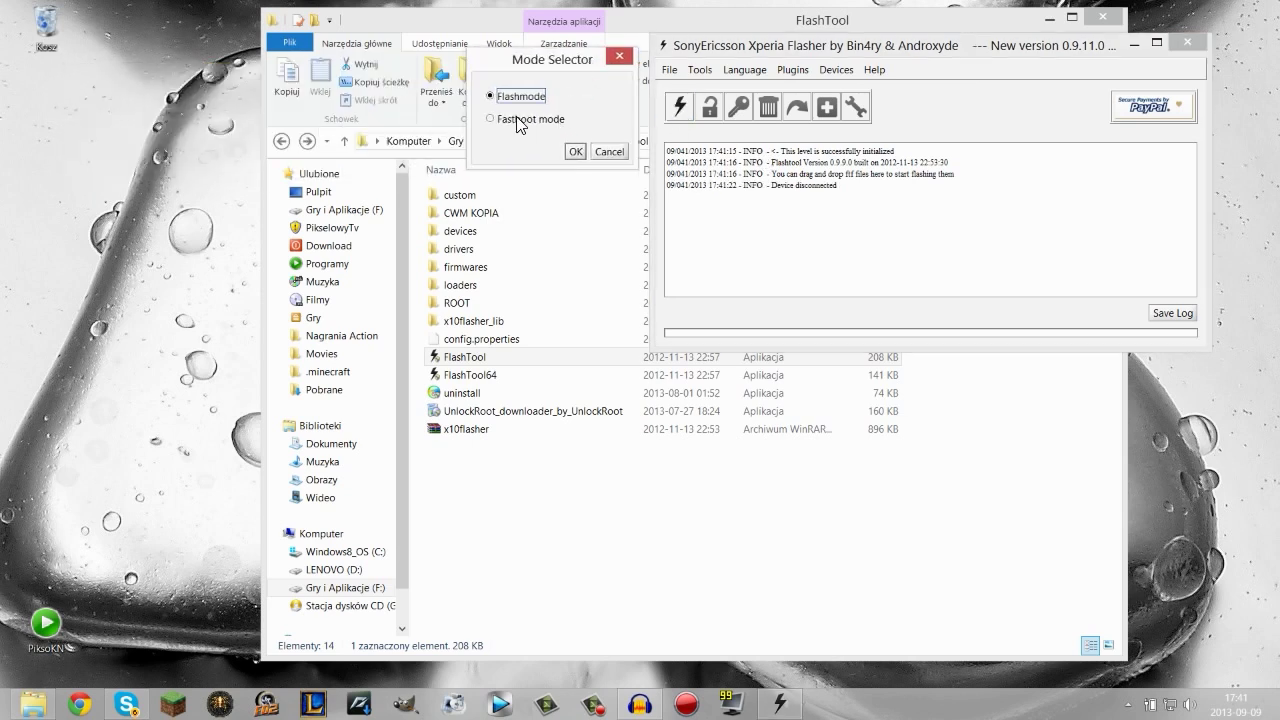
click(522, 121)
click(576, 150)
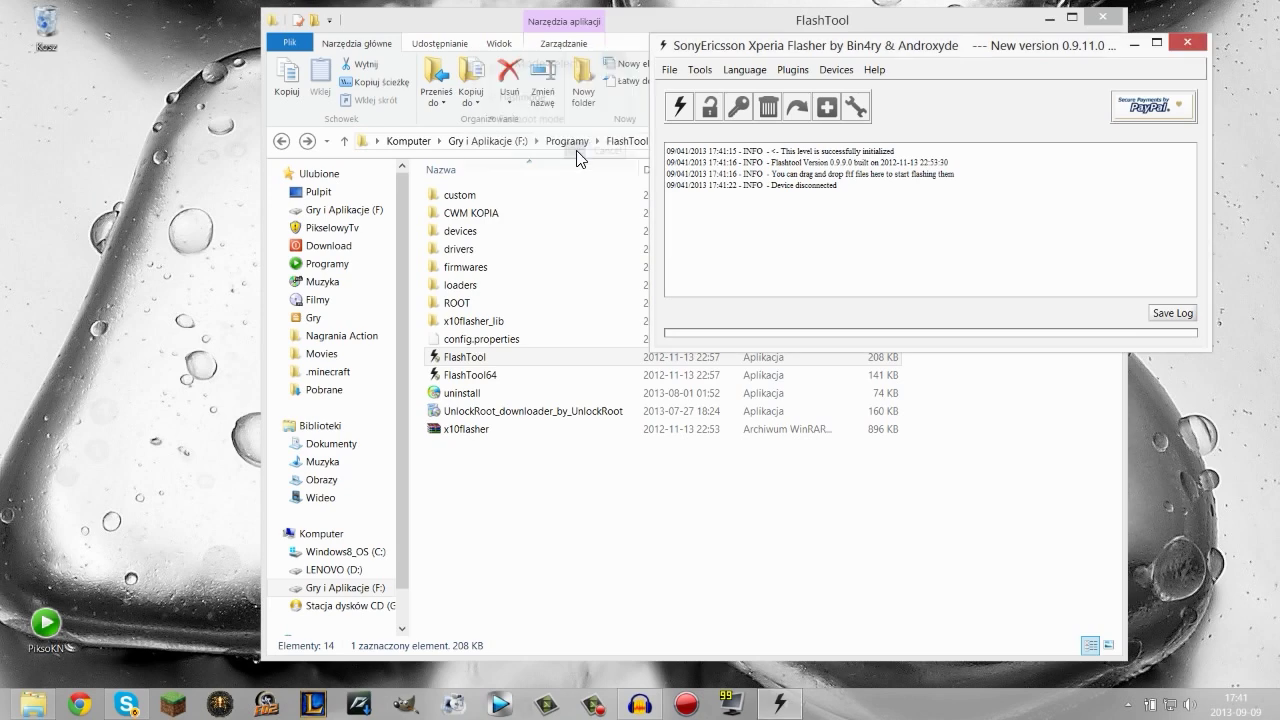
drag(428, 78, 1010, 12)
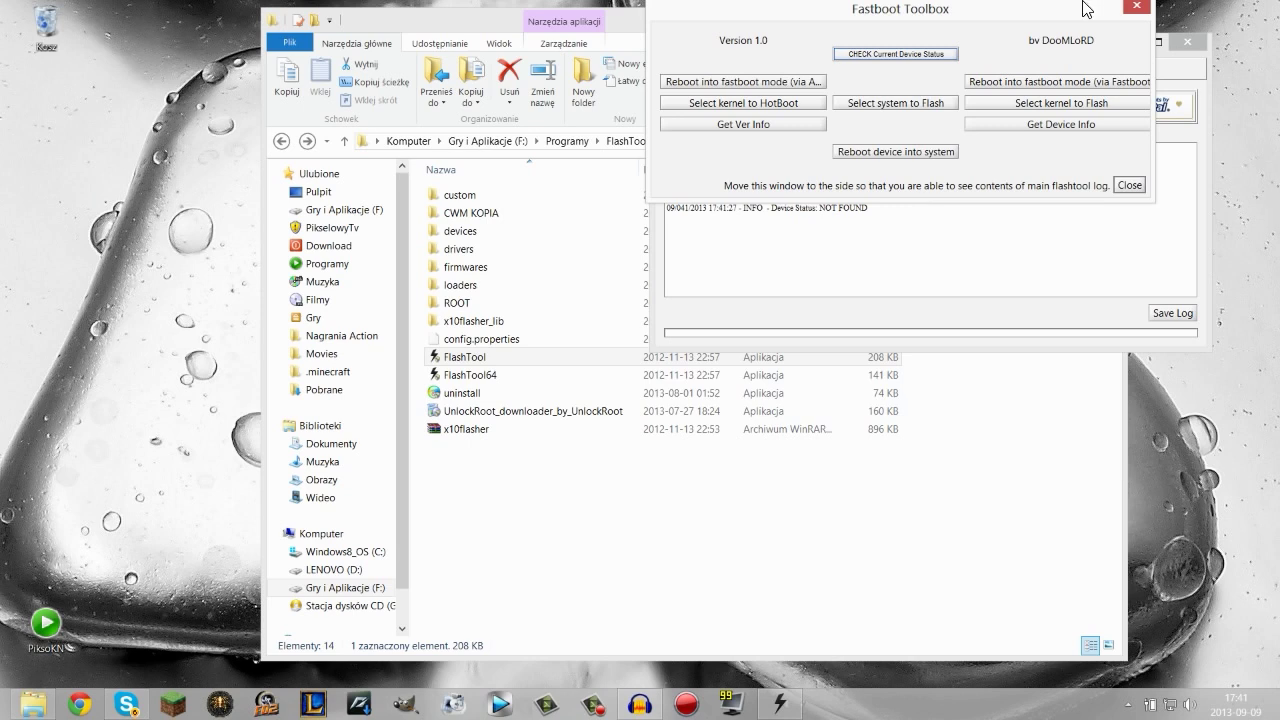
Try to select a kernel to flash in the Fastboot Toolbox, and open the Android 4.1.2 folder inside firmwares
click(1036, 103)
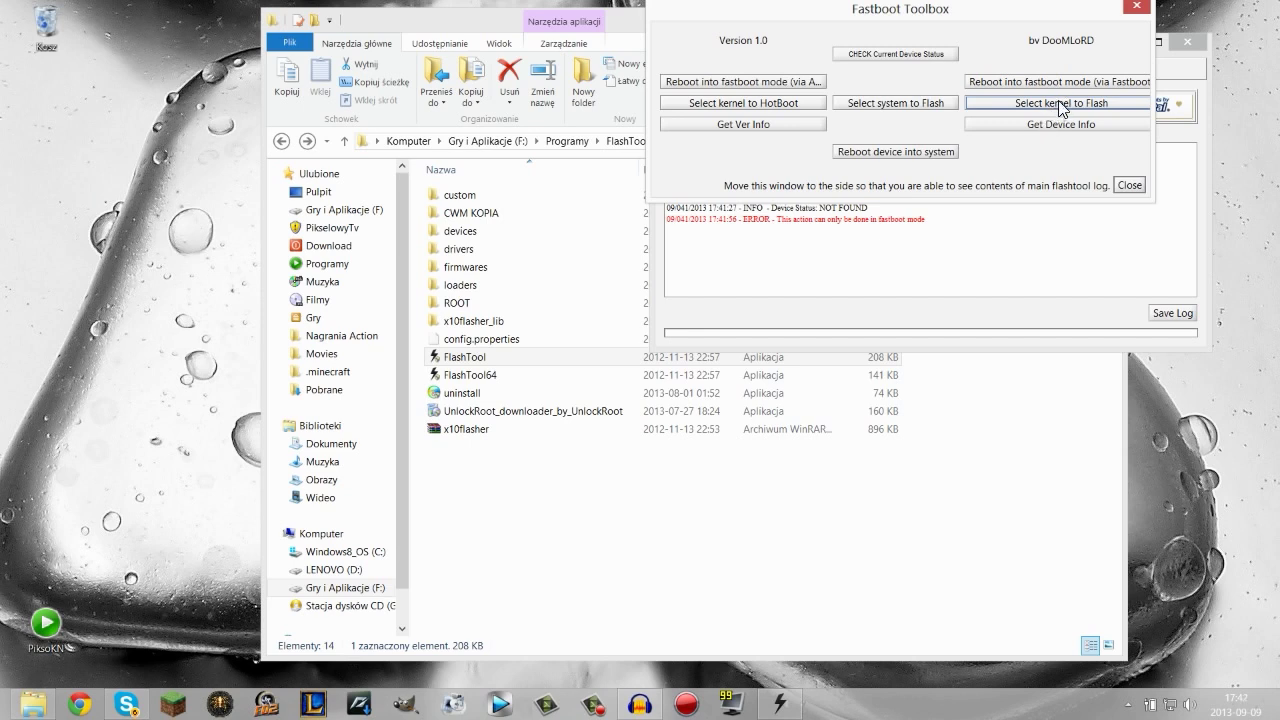
click(1062, 109)
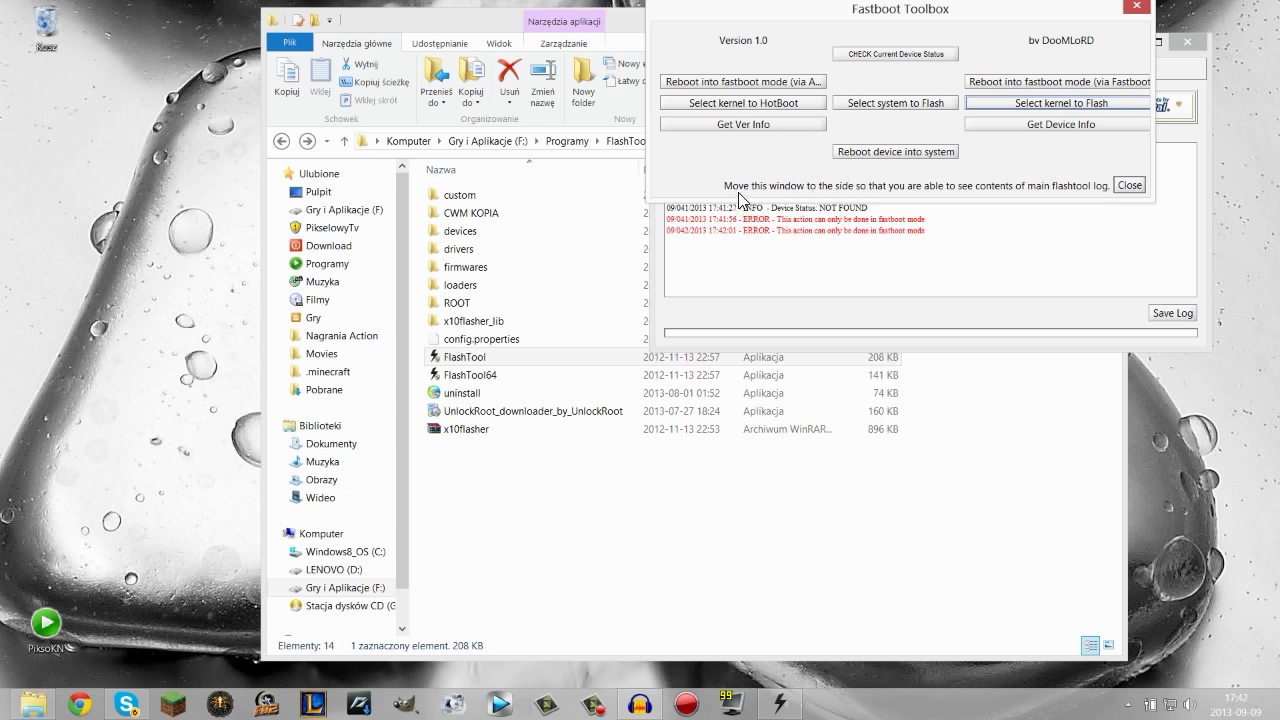
double_click(466, 267)
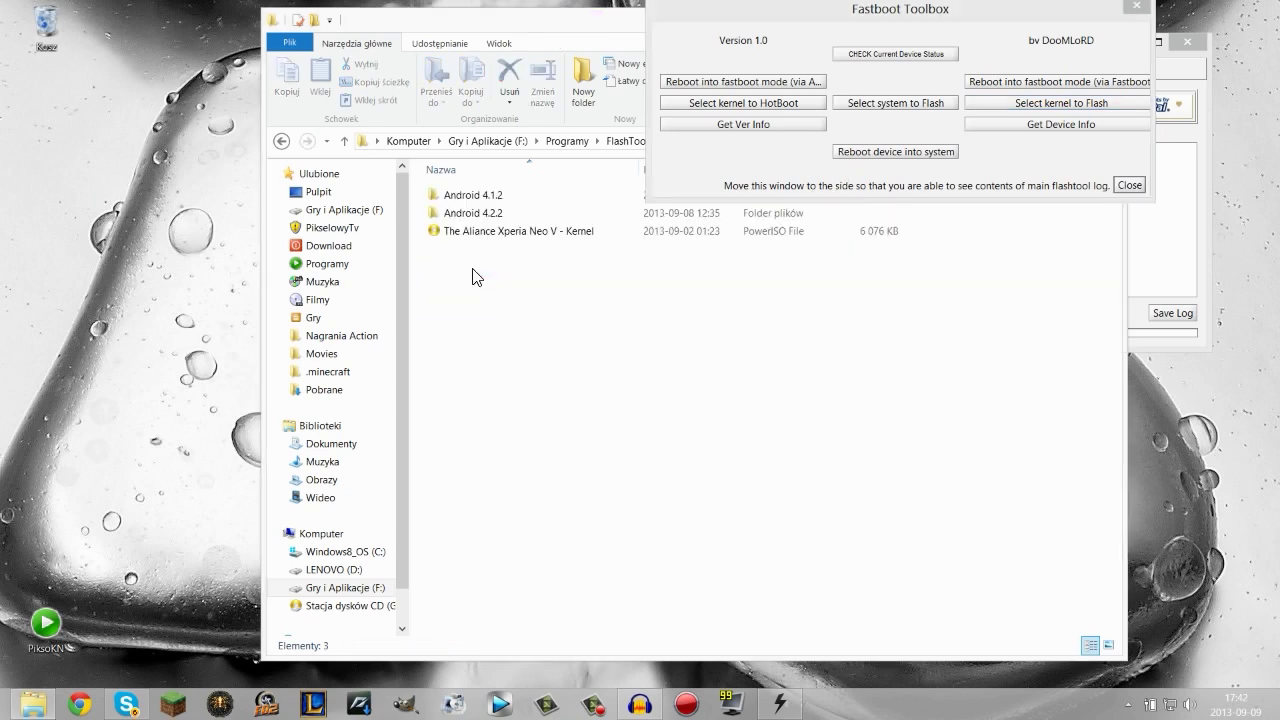
double_click(468, 214)
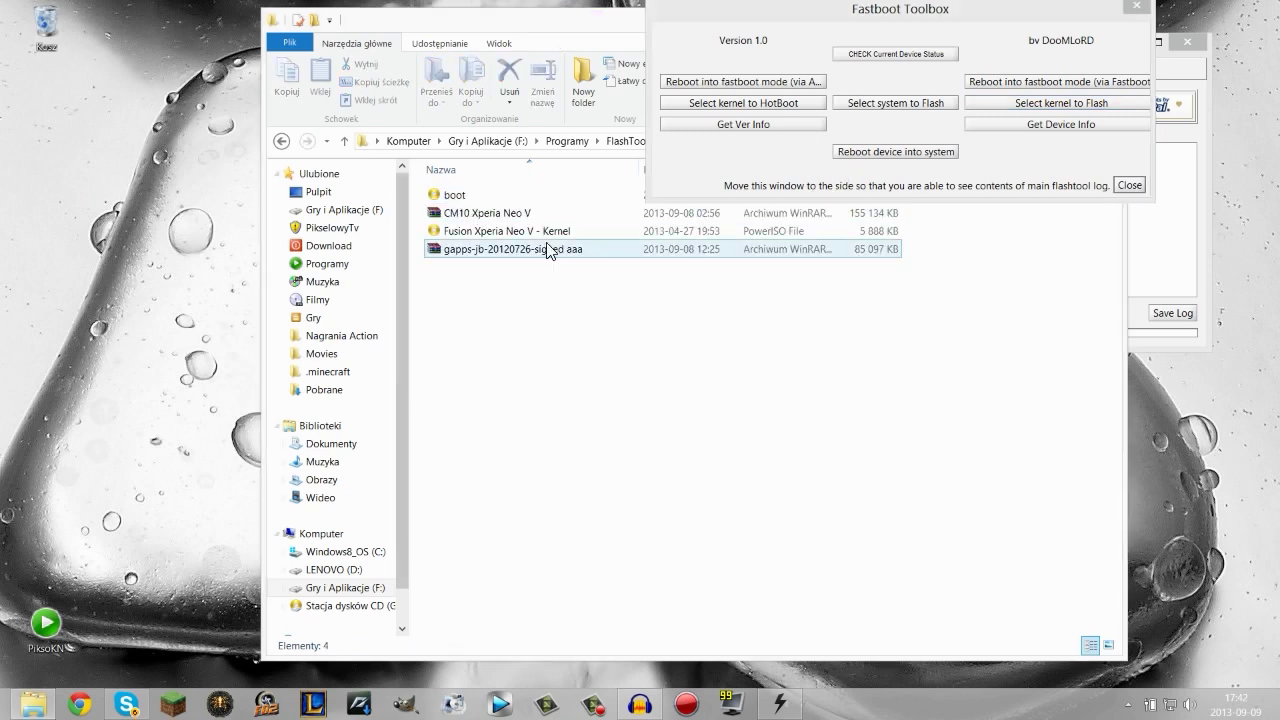
Try to select a kernel to flash, point out the boot file for it, and request a reboot of the device into system
click(1038, 102)
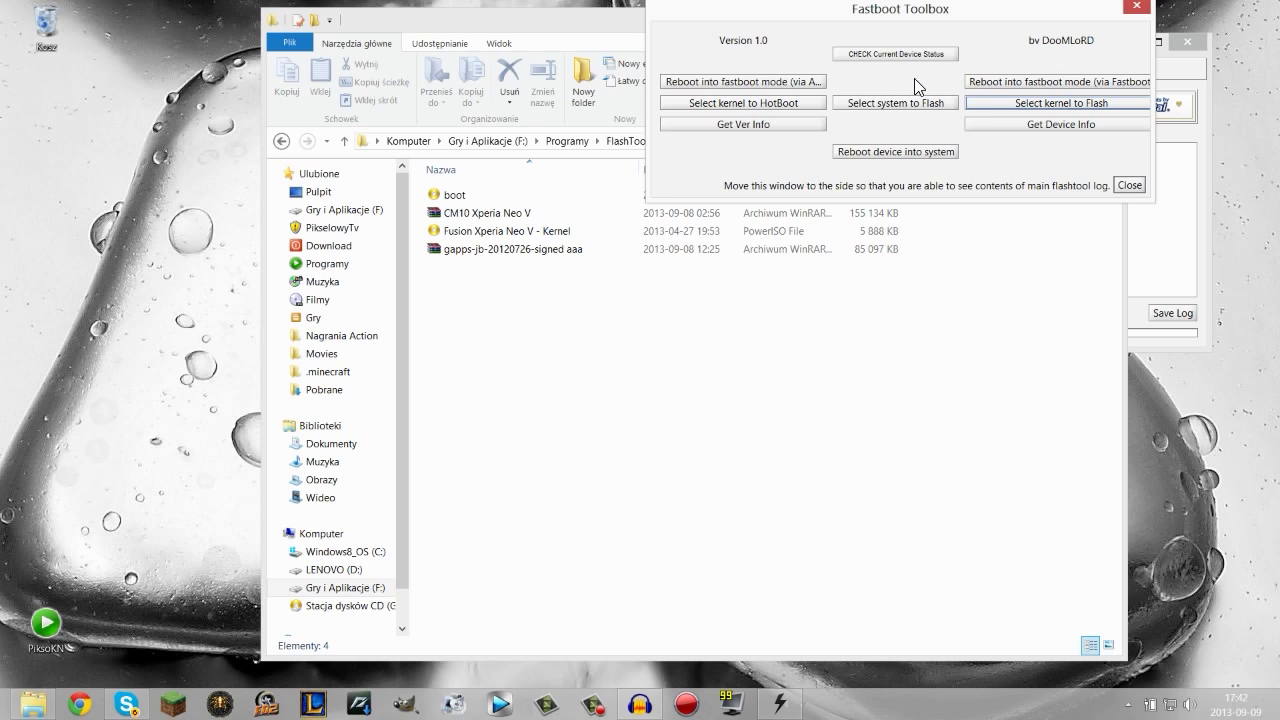
click(447, 197)
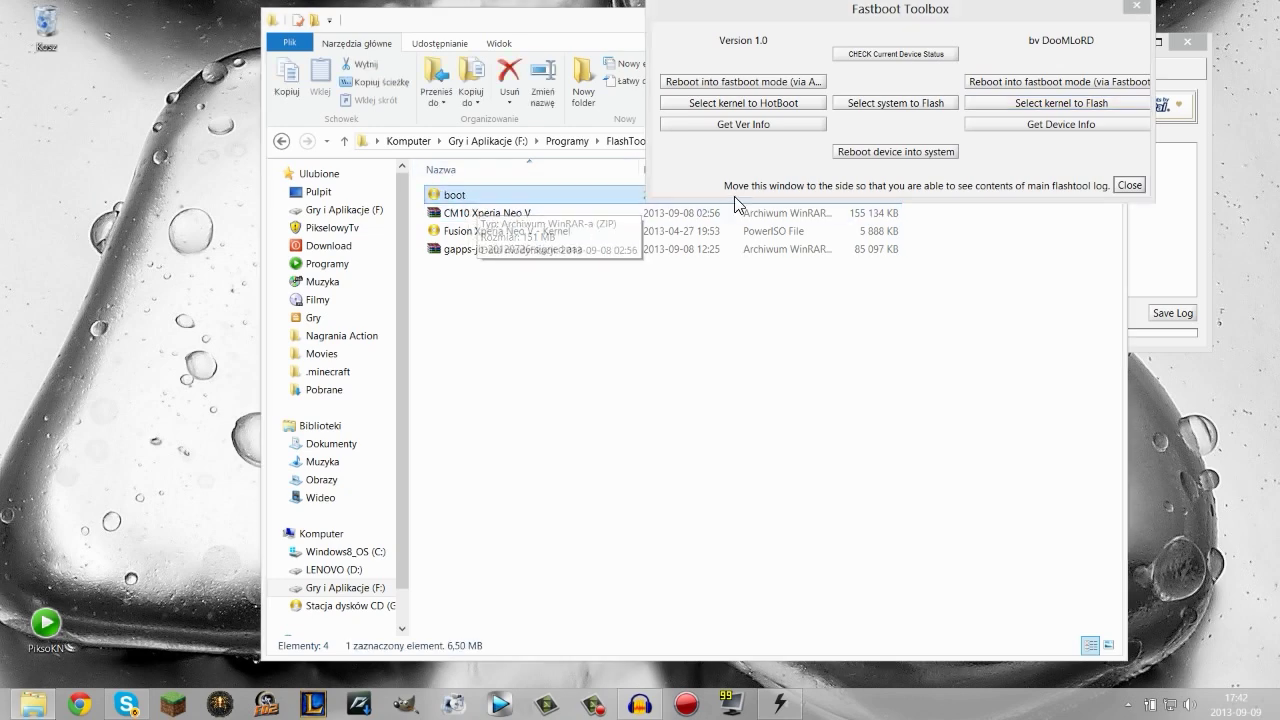
drag(693, 15, 756, 52)
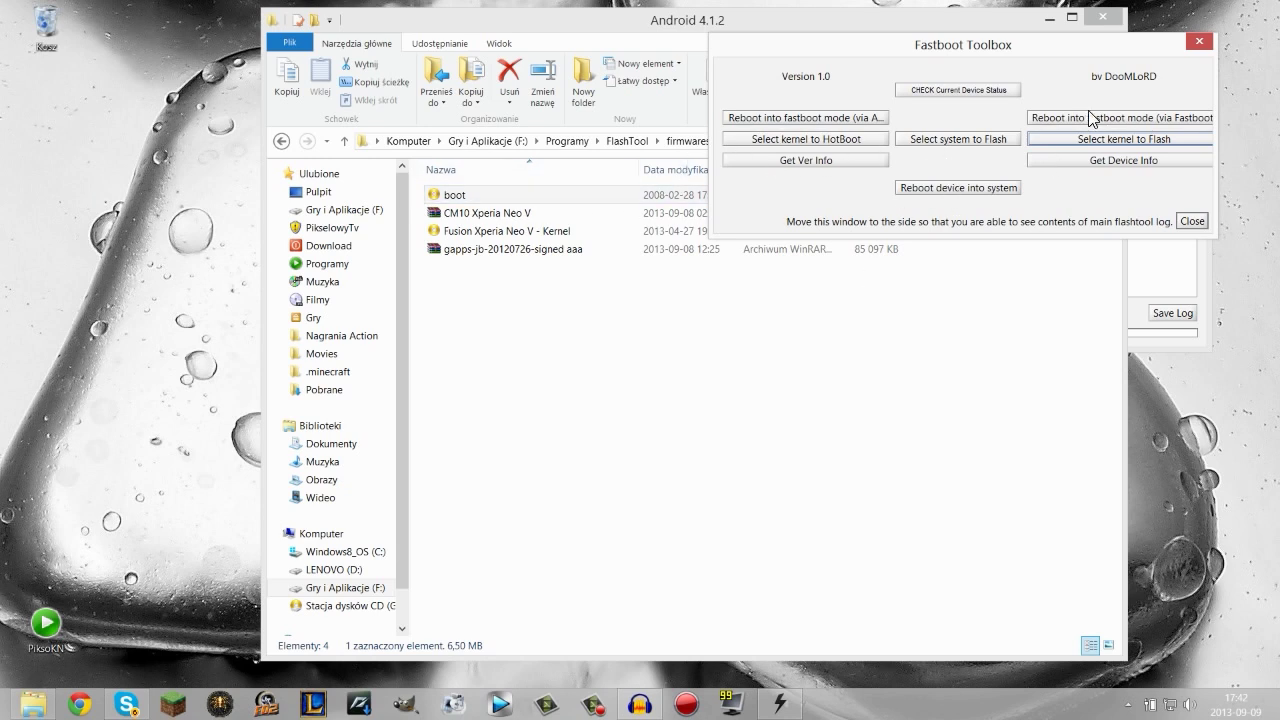
click(940, 188)
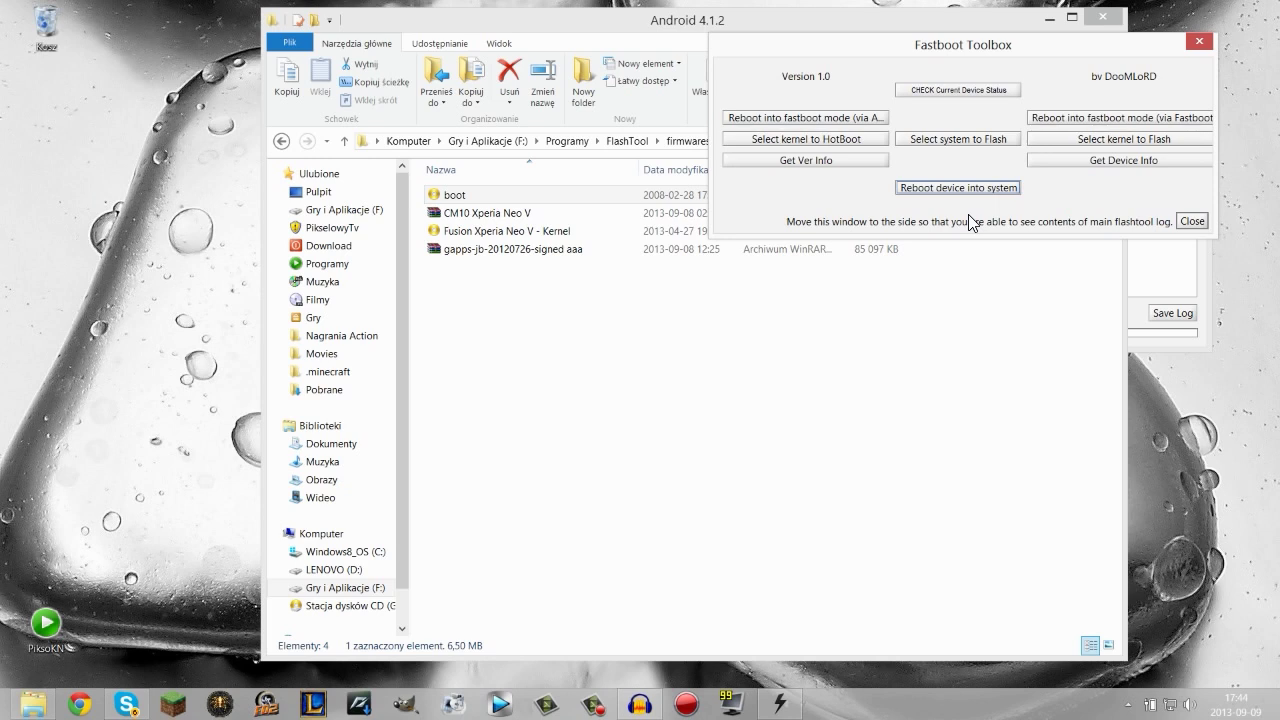
Point out the Fusion Xperia Neo V - Kernel, CM10 Xperia Neo V and gapps-jb-20120726-signed aaa files in the Android 4.1.2 folder
click(470, 231)
click(469, 251)
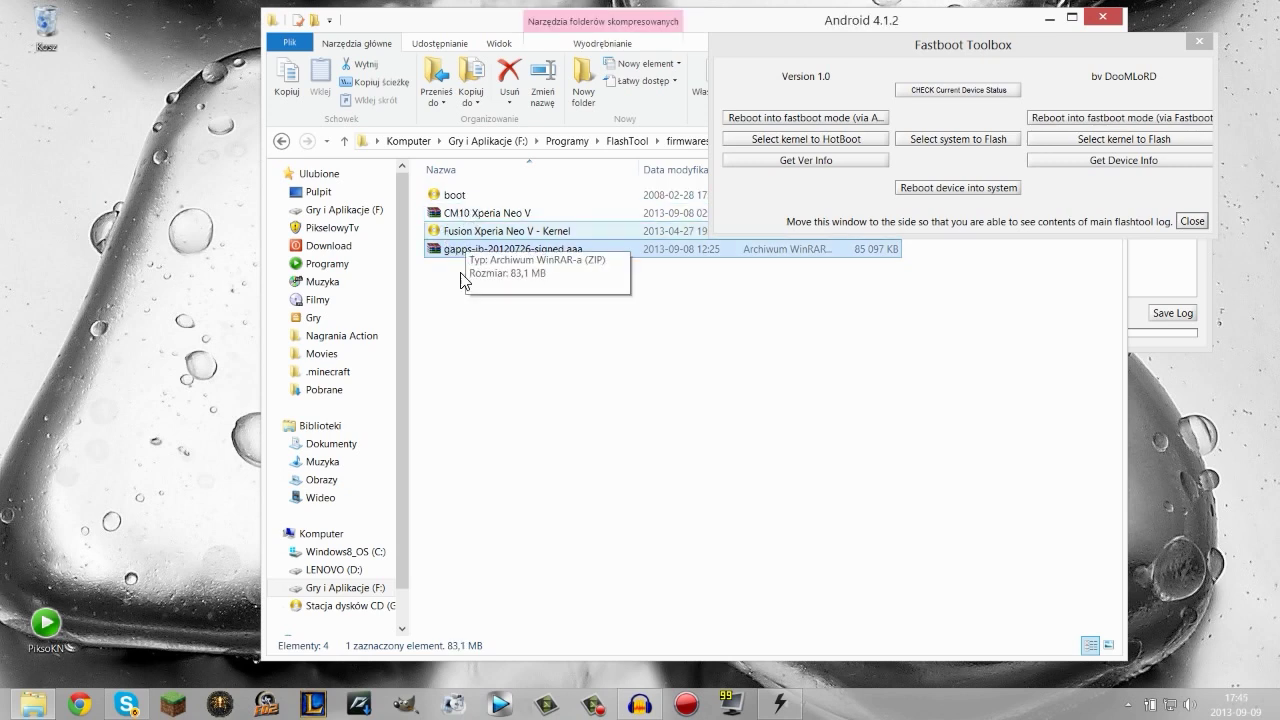
click(505, 381)
click(493, 212)
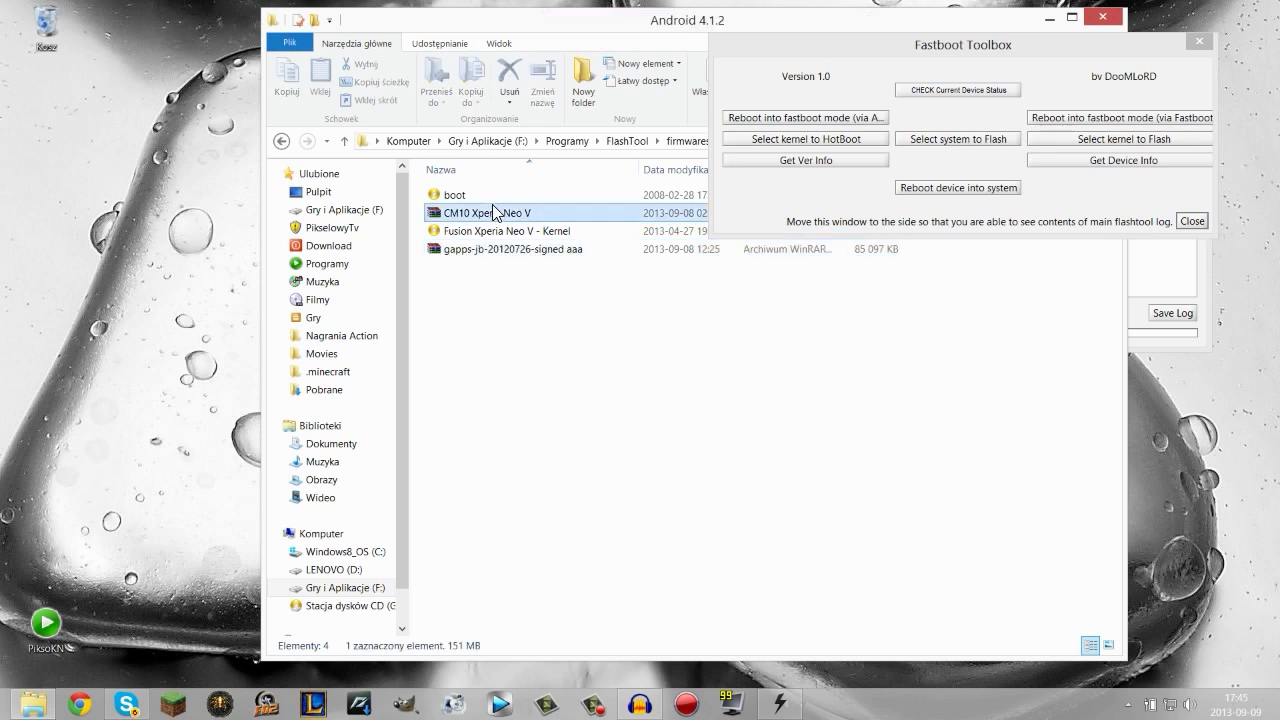
click(505, 250)
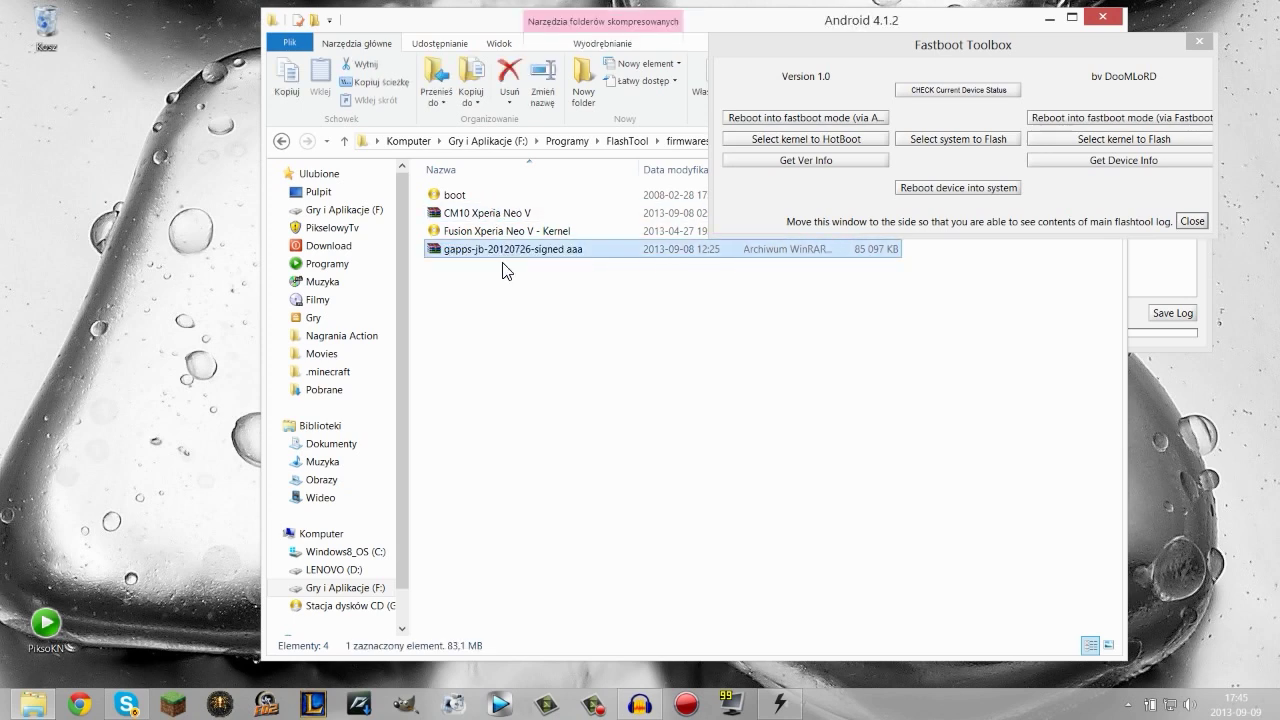
click(507, 285)
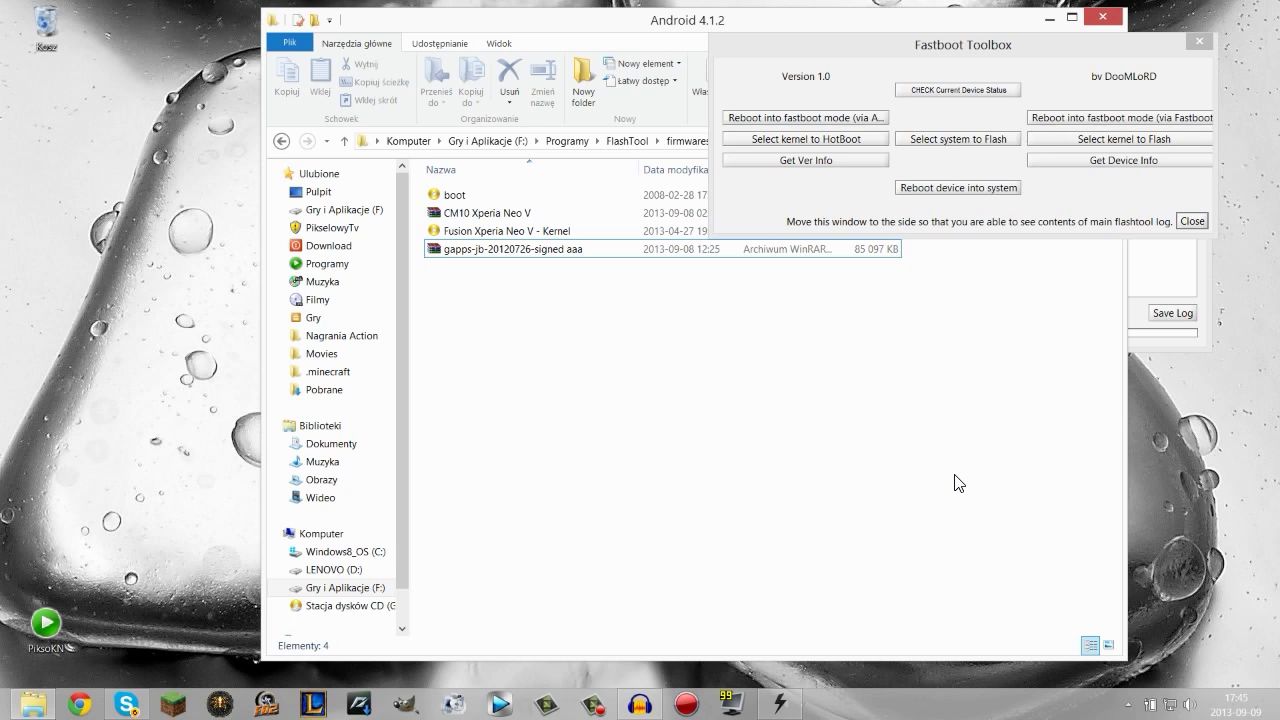
Try the Fastboot Toolbox's kernel flashing option again and request another reboot of the device into system
click(1138, 142)
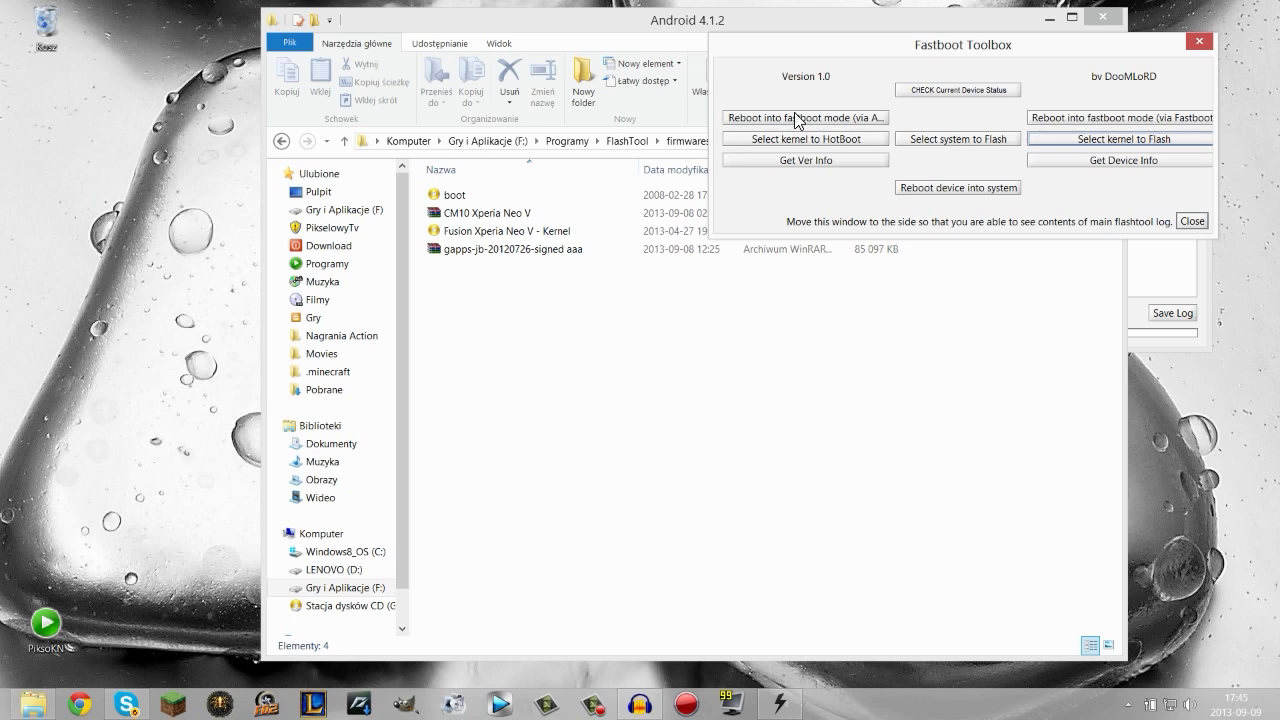
click(772, 249)
click(922, 187)
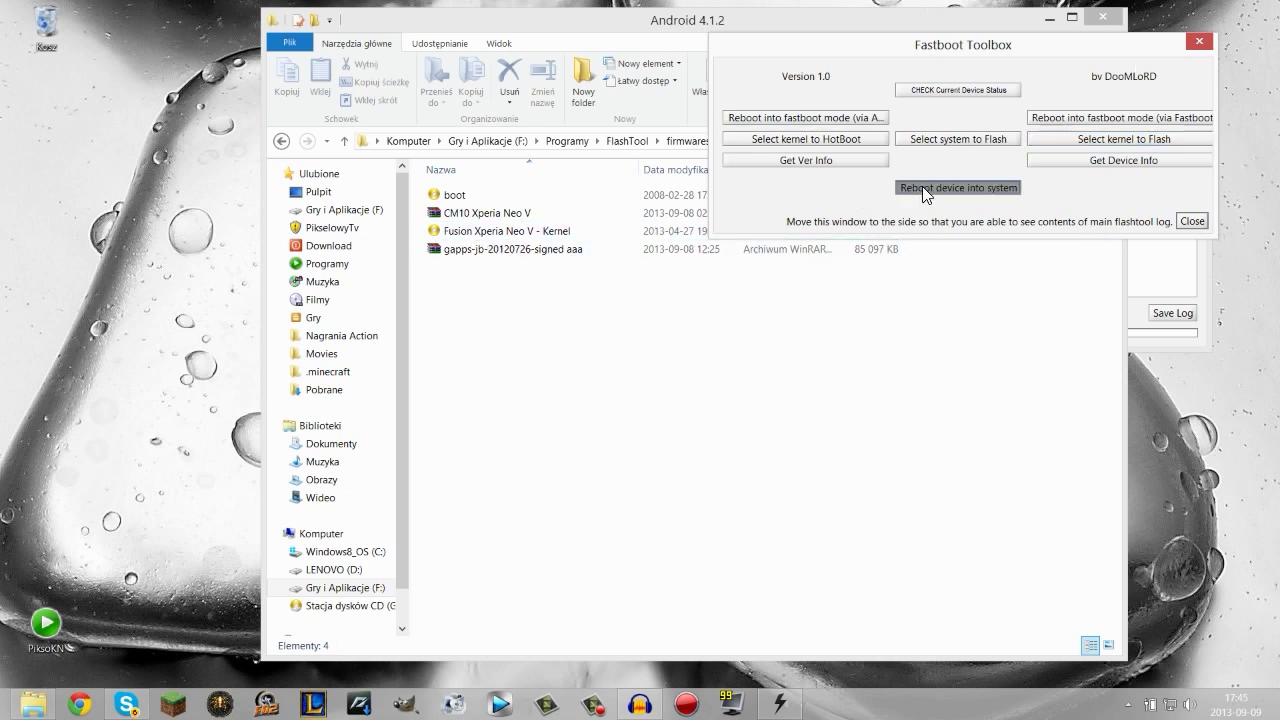
Close the Fastboot Toolbox and reposition the Android 4.1.2 folder window on the desktop
click(1199, 41)
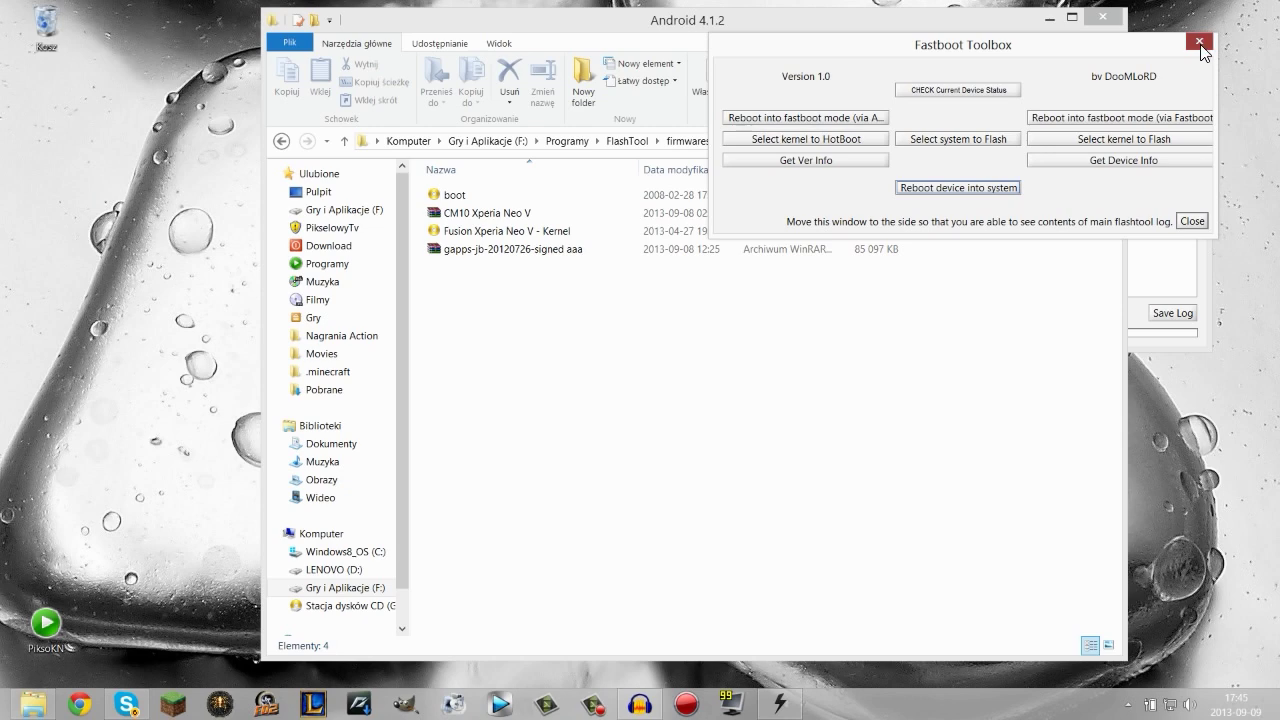
drag(1093, 30, 805, 30)
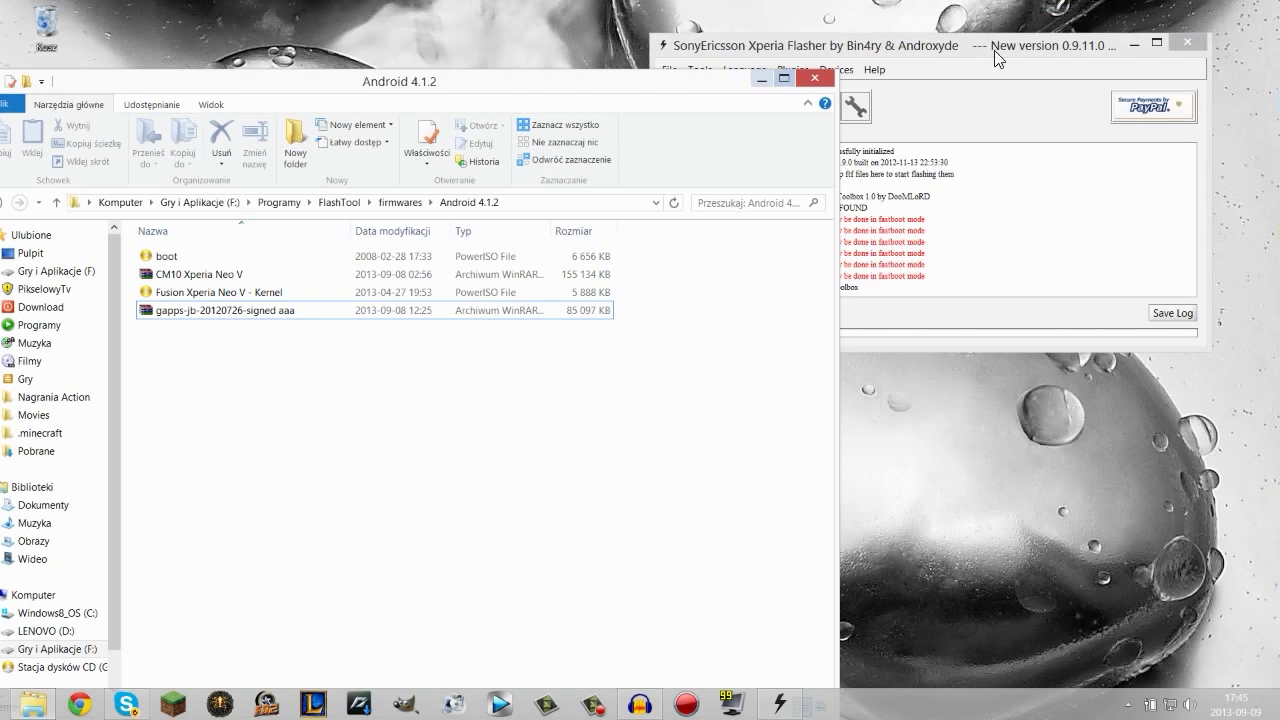
drag(624, 100, 749, 46)
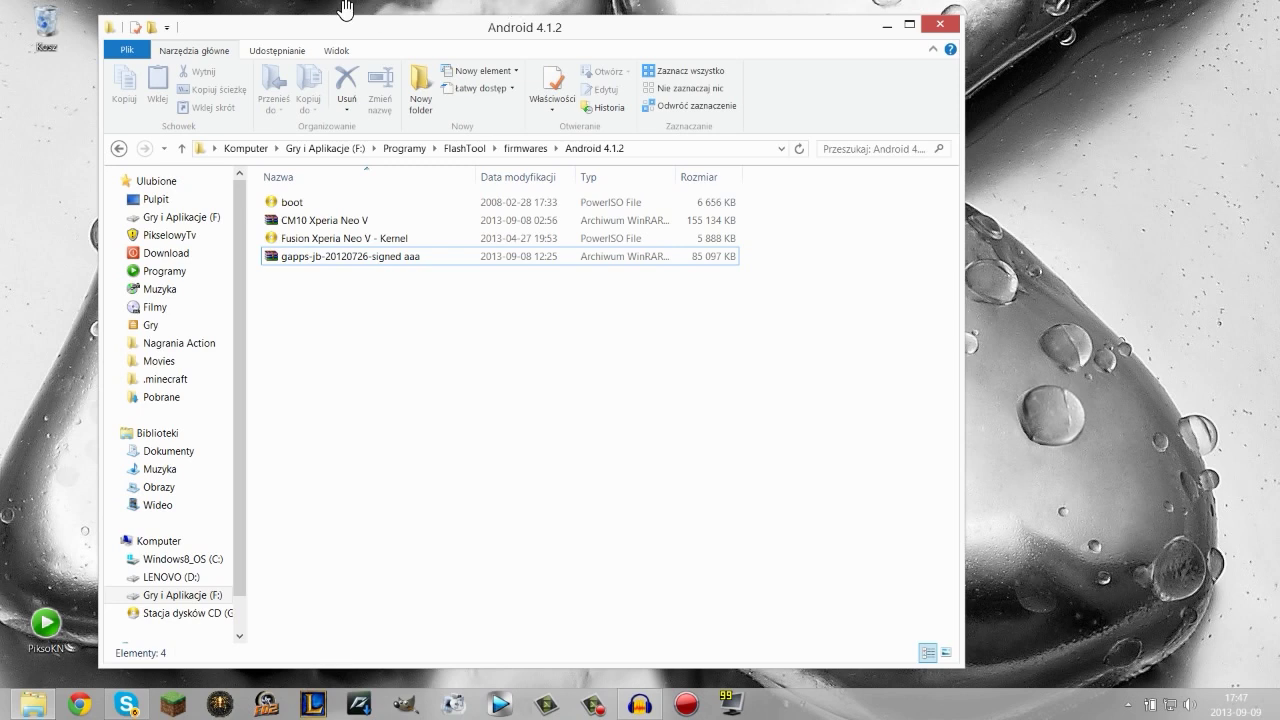
Review the boot, CM10 Xperia Neo V, gapps and Fusion kernel files one by one, keeping their names
click(290, 208)
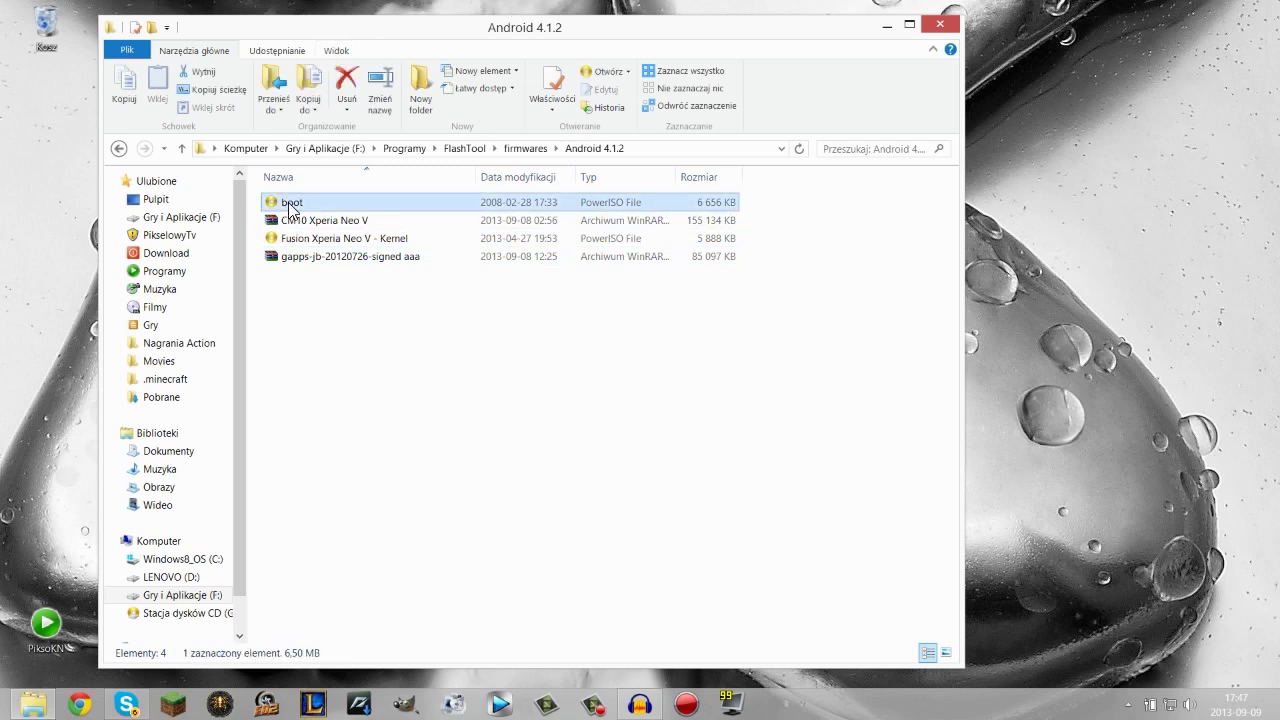
click(313, 226)
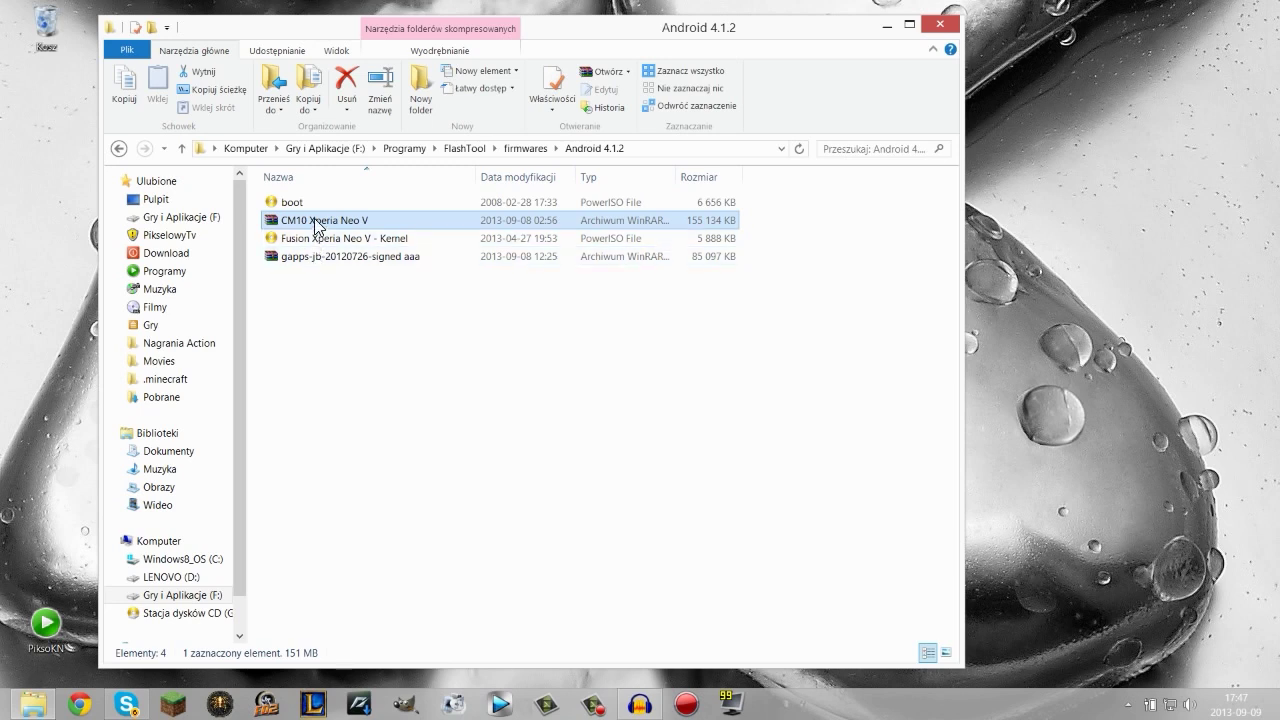
click(315, 222)
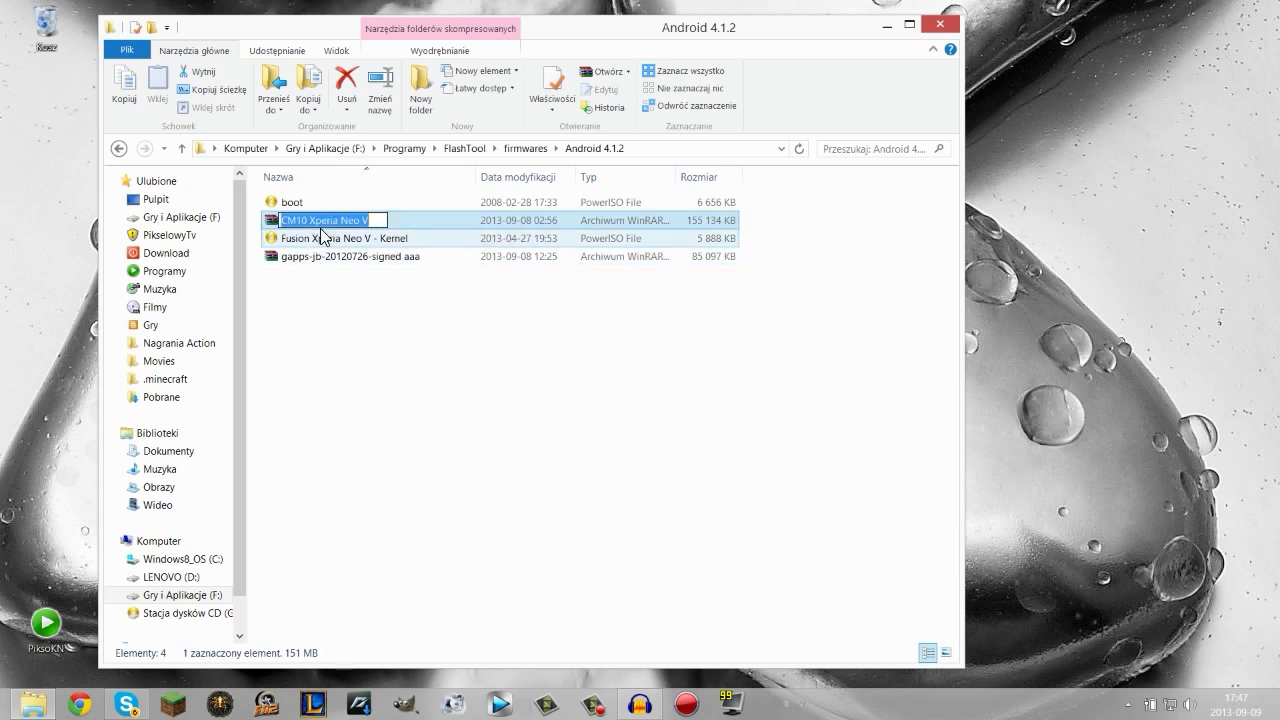
click(412, 222)
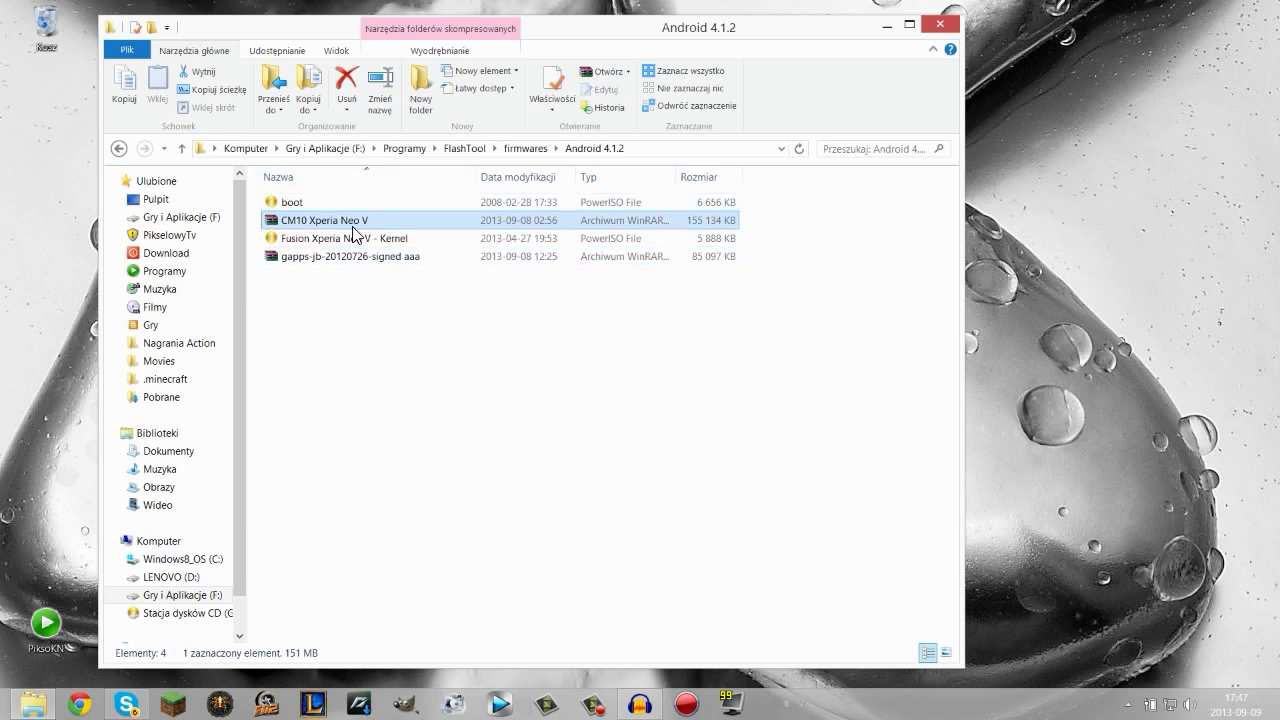
click(357, 257)
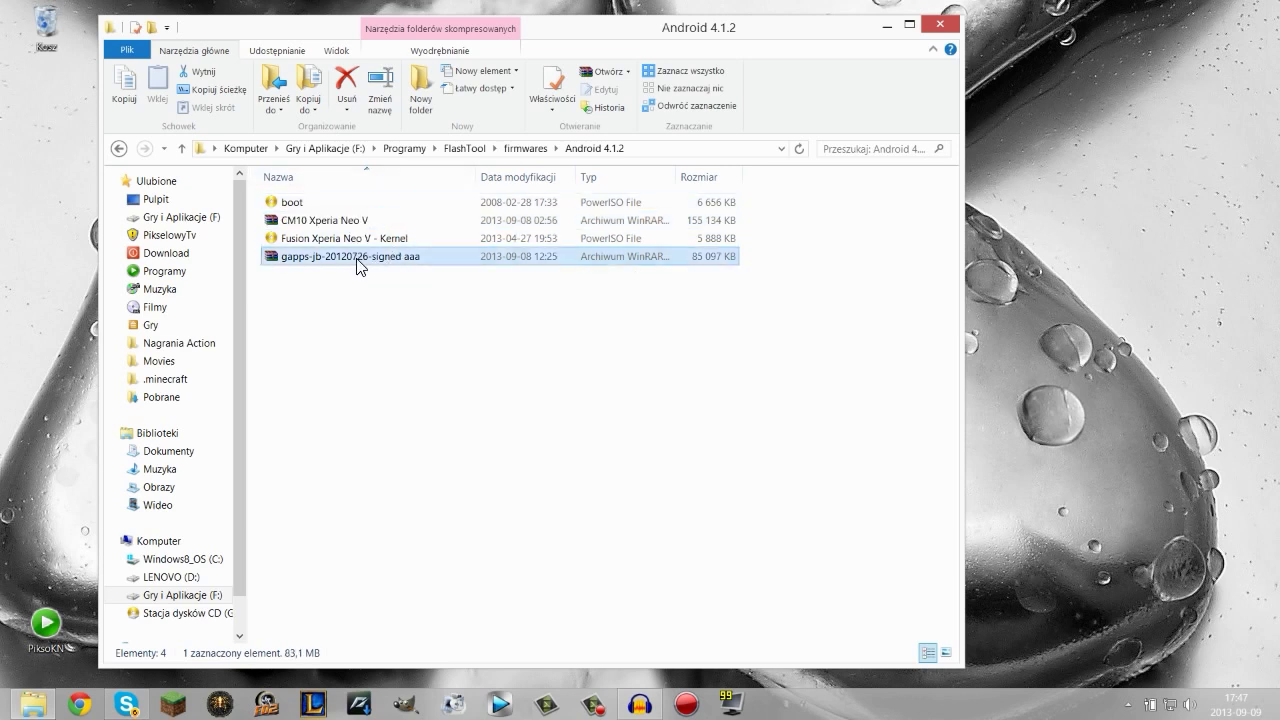
click(338, 242)
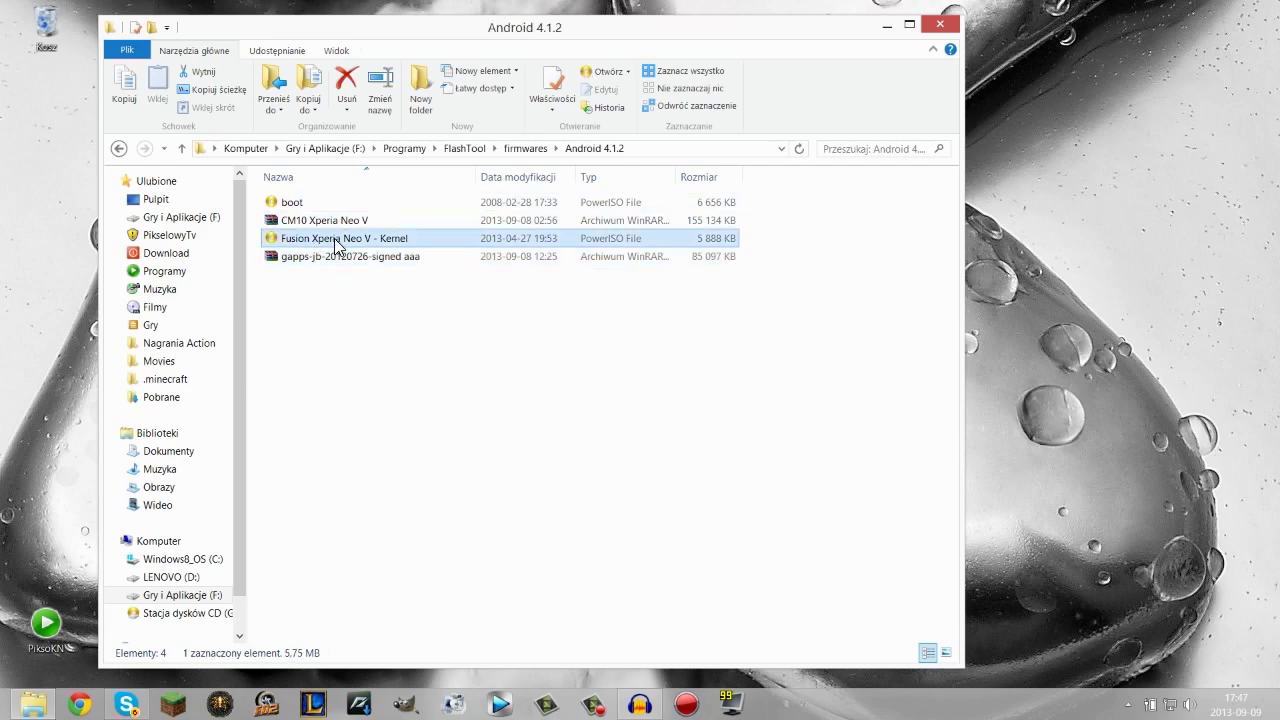
View the Android 4.2.2 folder's boot, cm-10.1 and gapps files, and return to the firmwares folder
drag(489, 29, 608, 30)
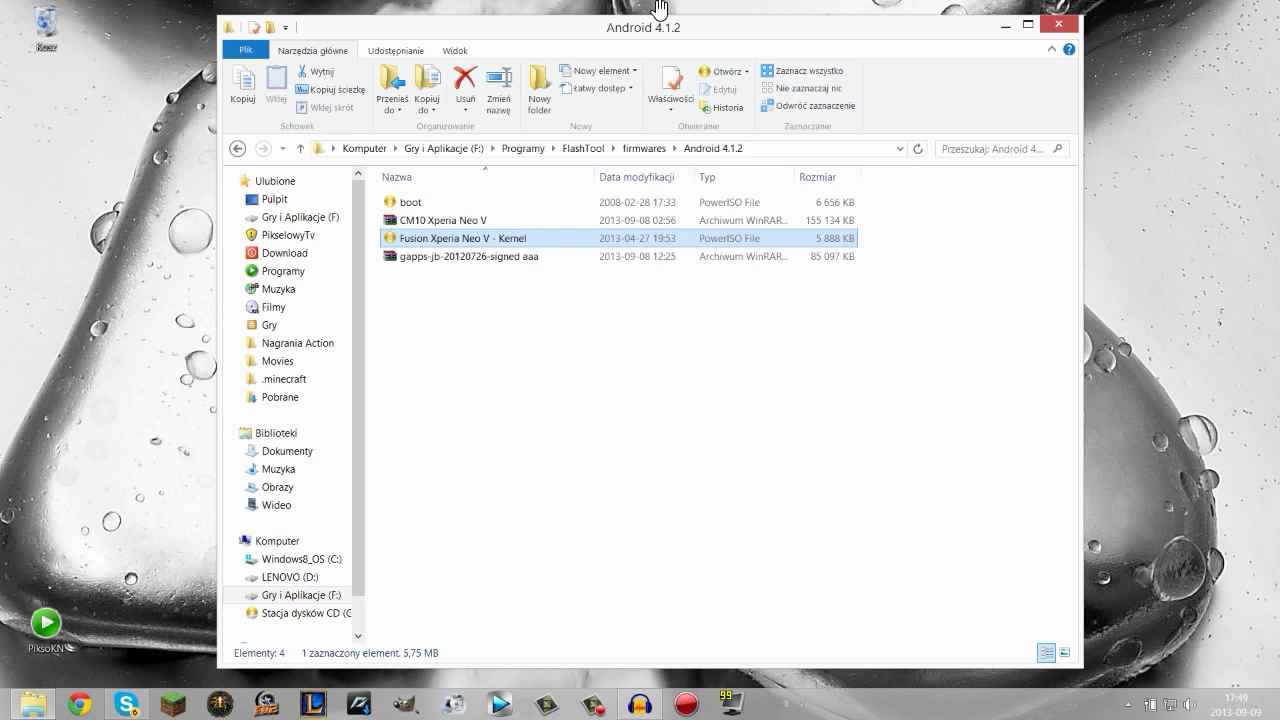
click(237, 148)
double_click(425, 220)
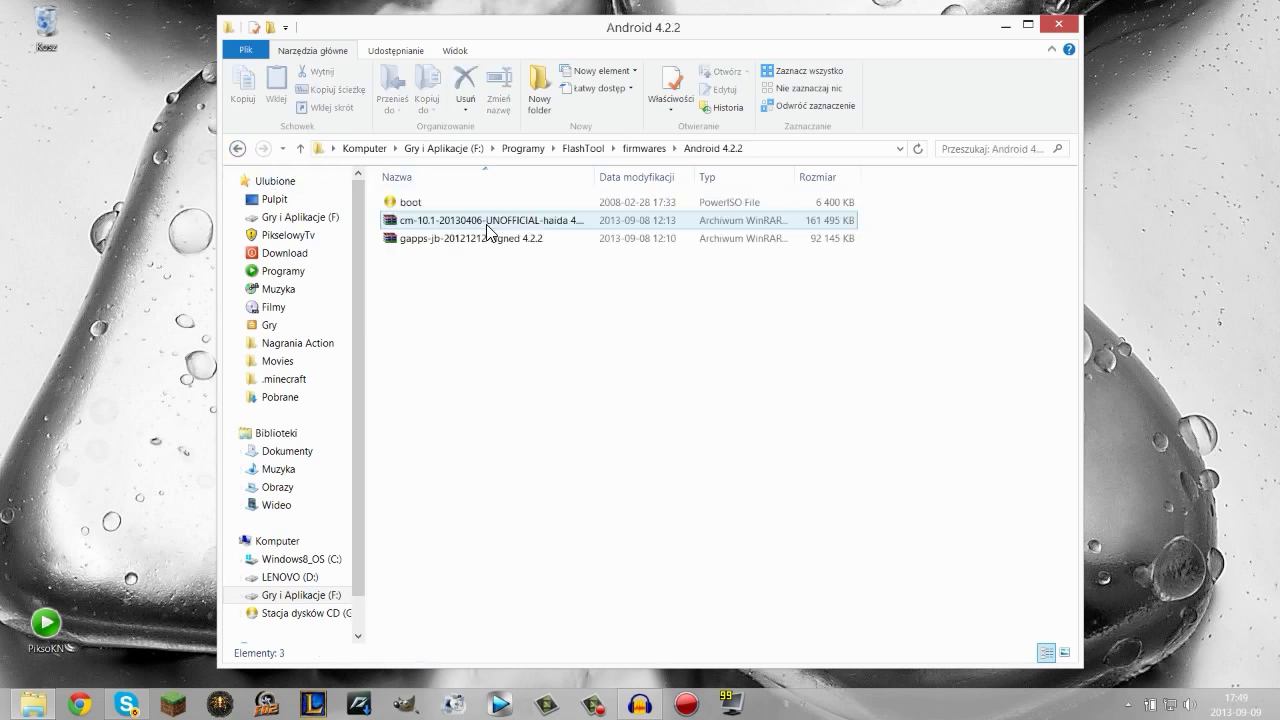
click(237, 148)
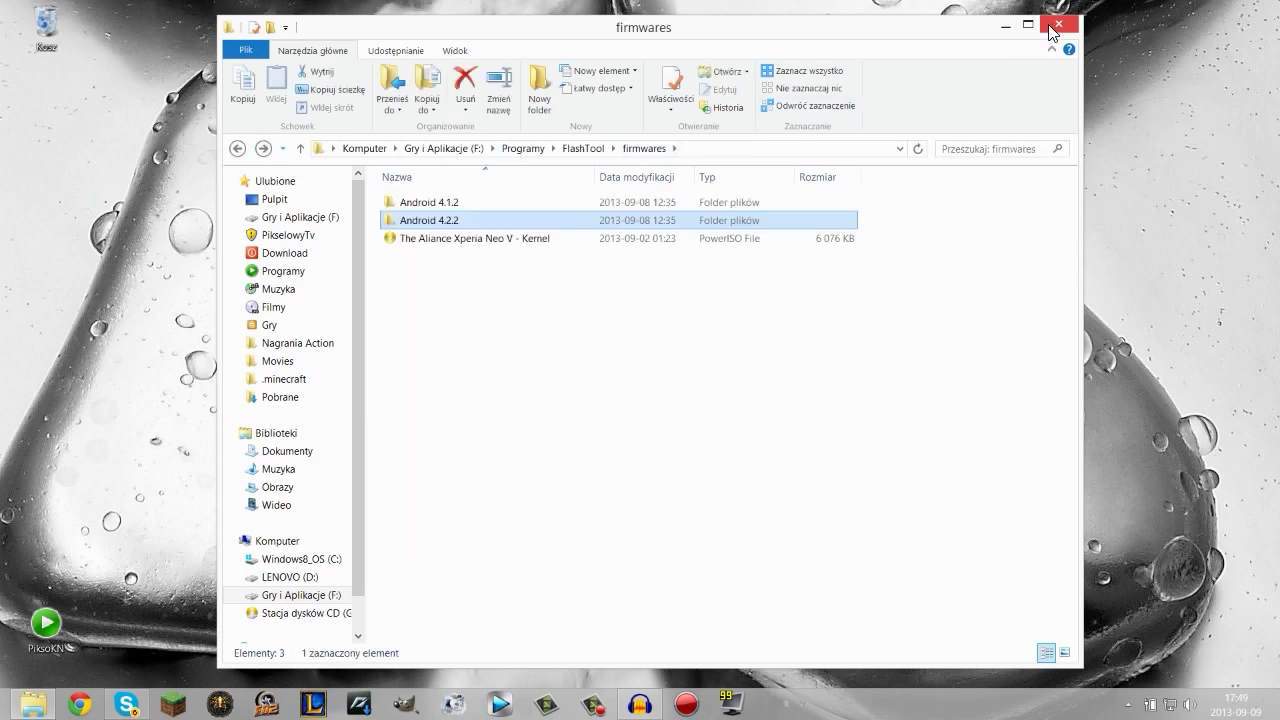